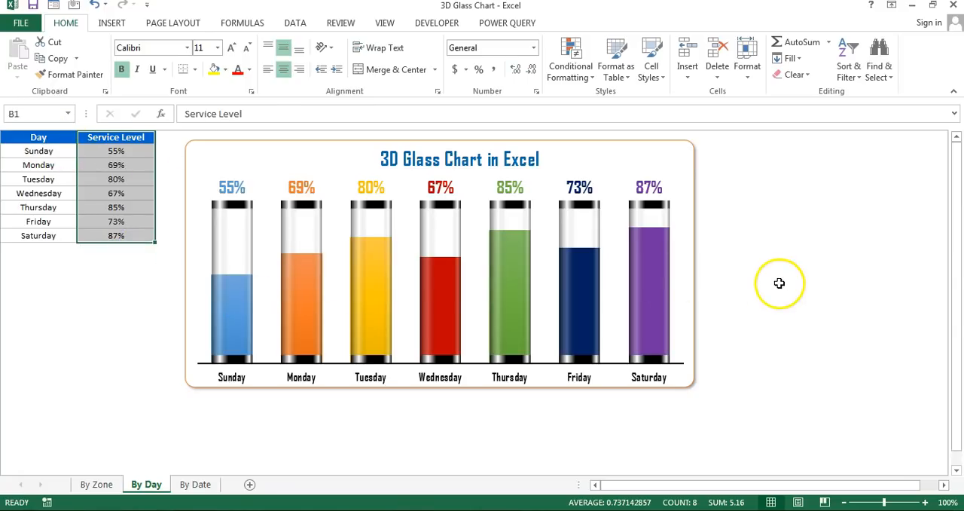
- Review the By Date, By Day and By Zone sheets with their source data and finished glass charts
{"action": "left_click", "coordinate": [195, 484]}
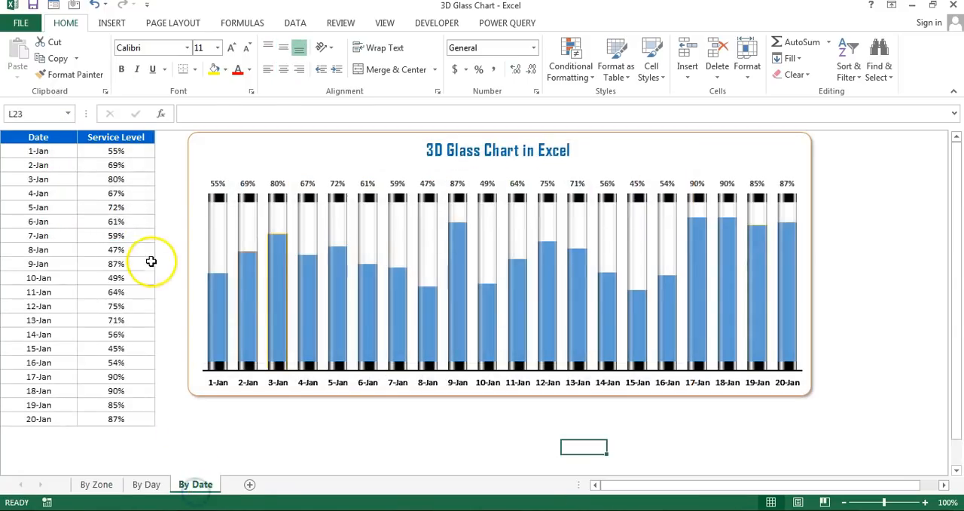
{"action": "left_click_drag", "start_coordinate": [38, 138], "coordinate": [37, 417]}
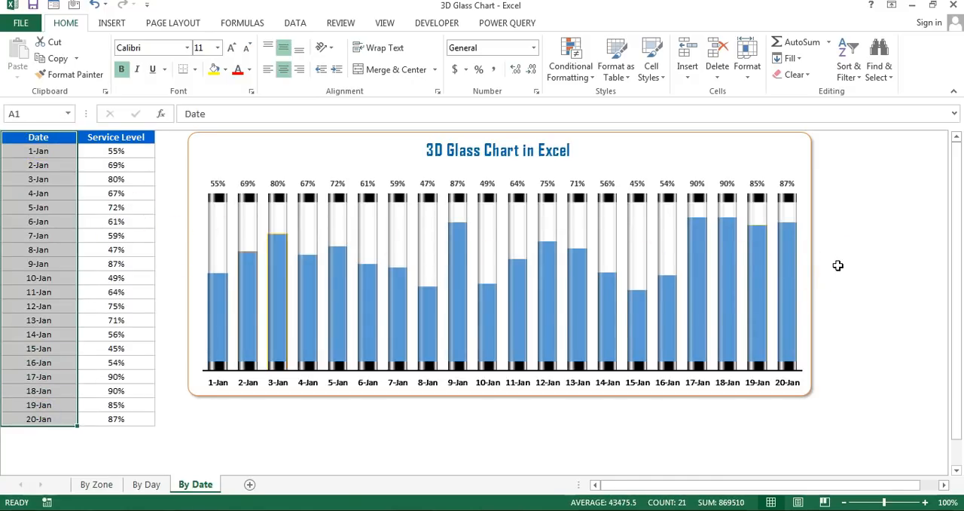
{"action": "left_click", "coordinate": [143, 485]}
{"action": "left_click", "coordinate": [91, 318]}
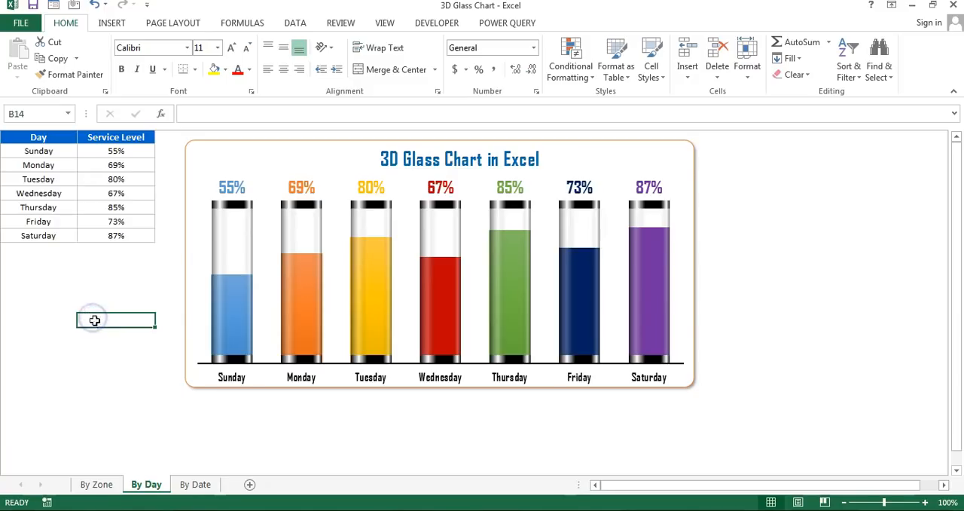
{"action": "left_click", "coordinate": [105, 484]}
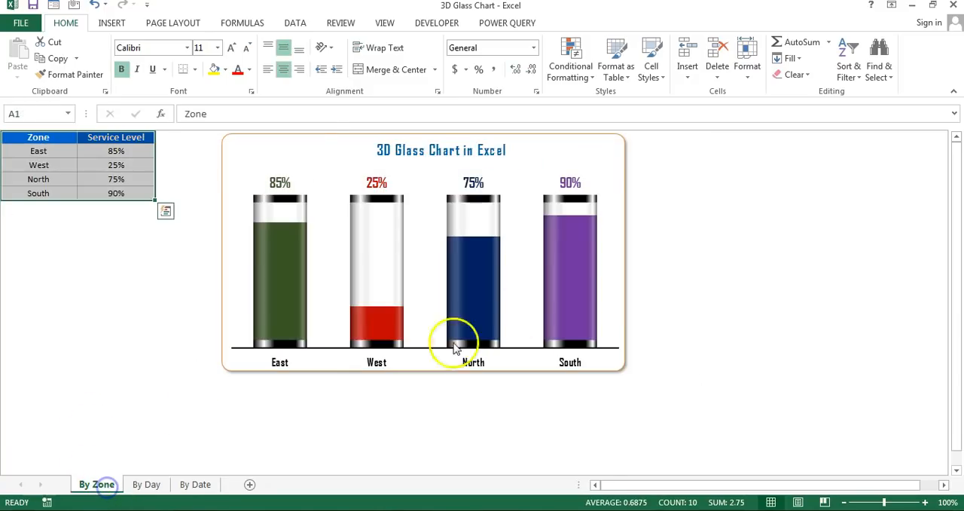
{"action": "left_click", "coordinate": [156, 419]}
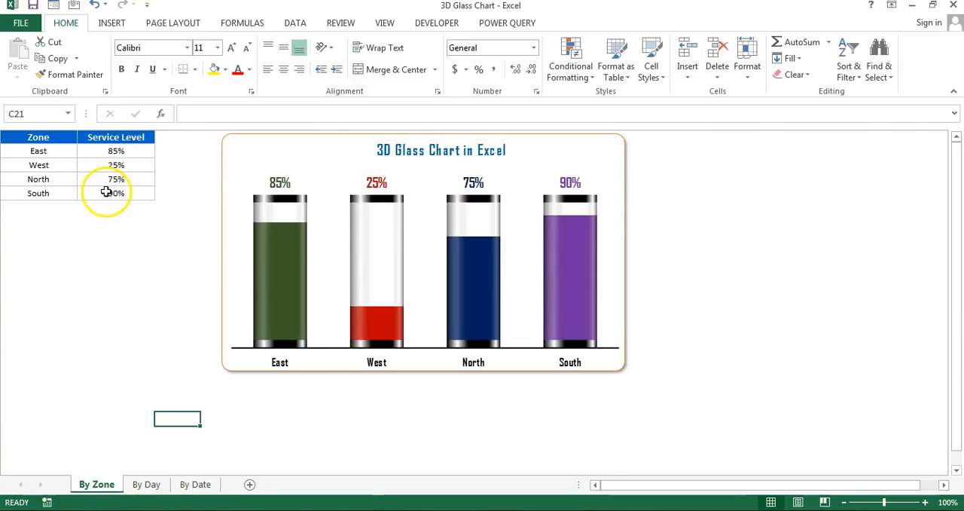
- Copy the Zone and Service Level table from By Zone into a new workbook at A1 and fit the column widths
{"action": "left_click_drag", "start_coordinate": [33, 139], "coordinate": [116, 195]}
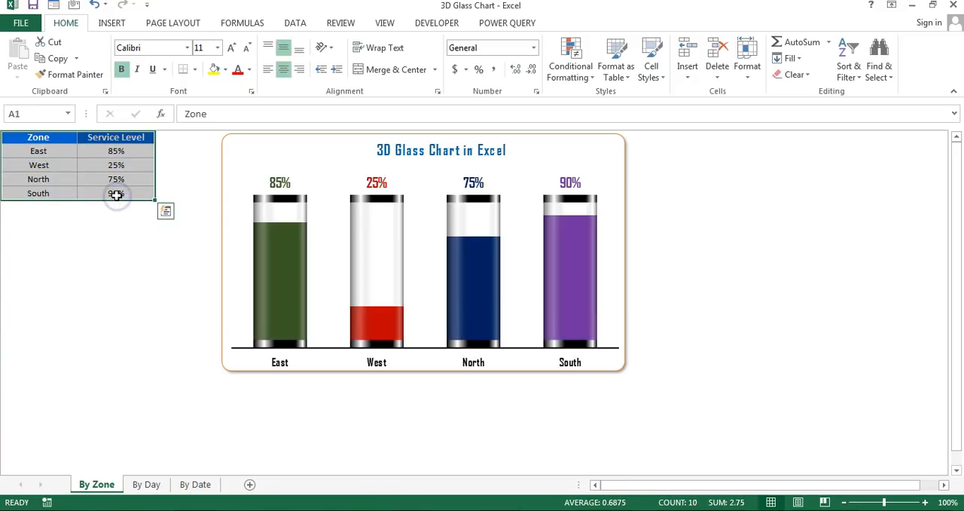
{"action": "key", "text": "ctrl+c"}
{"action": "left_click", "coordinate": [134, 260]}
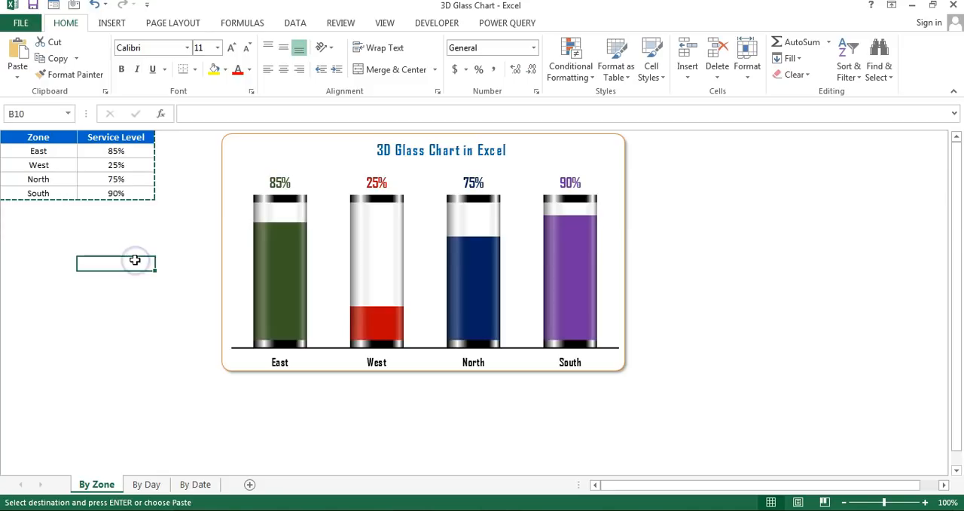
{"action": "key", "text": "ctrl+n"}
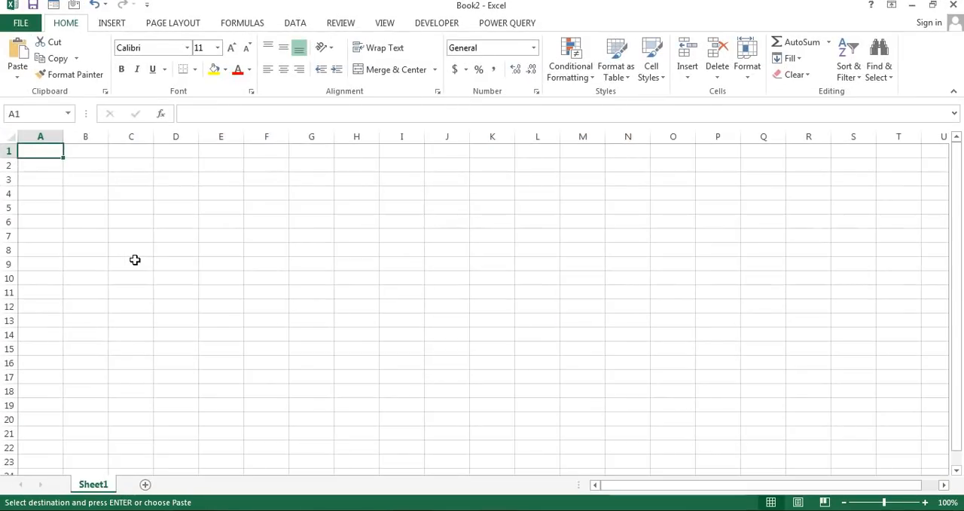
{"action": "key", "text": "ctrl+v"}
{"action": "double_click", "coordinate": [108, 136]}
- Enter the formula =B2+5% in cell C2 beside East's service level
{"action": "left_click", "coordinate": [151, 166]}
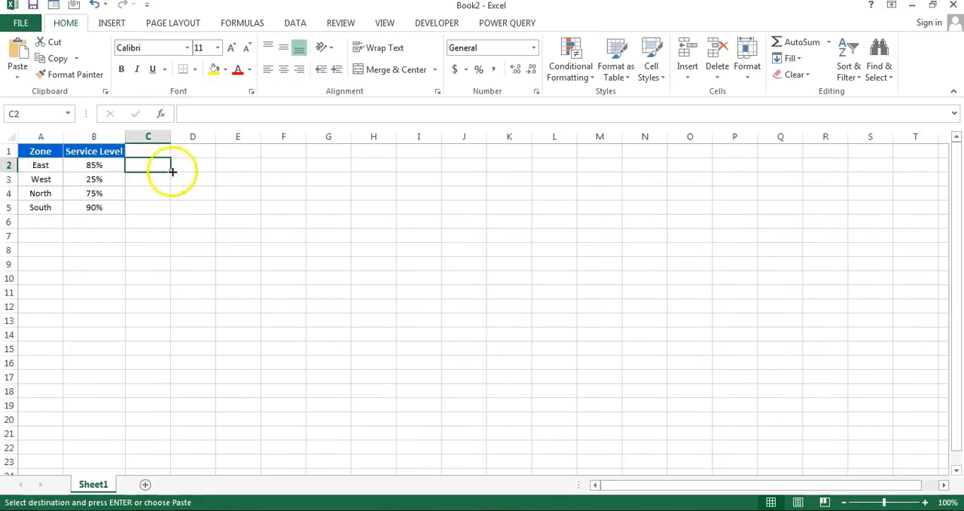
{"action": "left_click_drag", "start_coordinate": [92, 165], "coordinate": [101, 207]}
{"action": "left_click", "coordinate": [148, 165]}
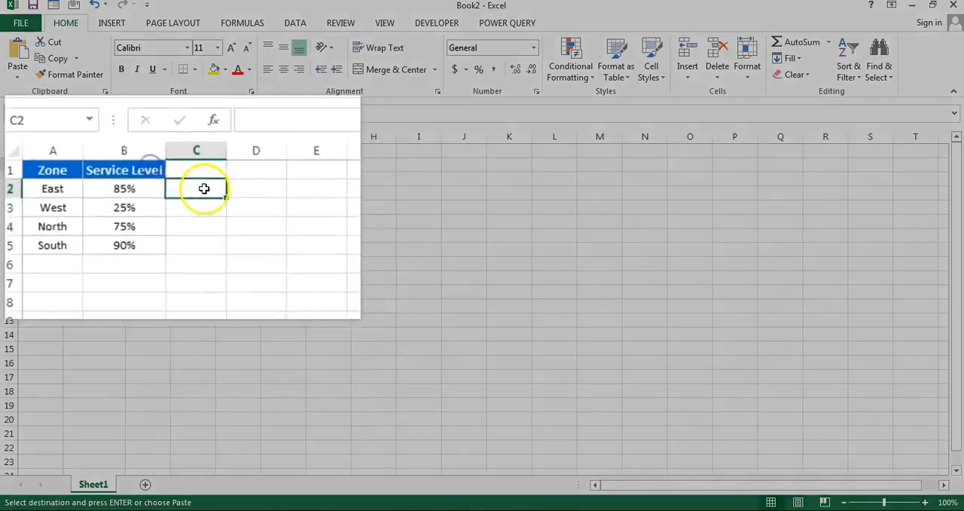
{"action": "type", "text": "="}
{"action": "key", "text": "Left"}
{"action": "type", "text": "+"}
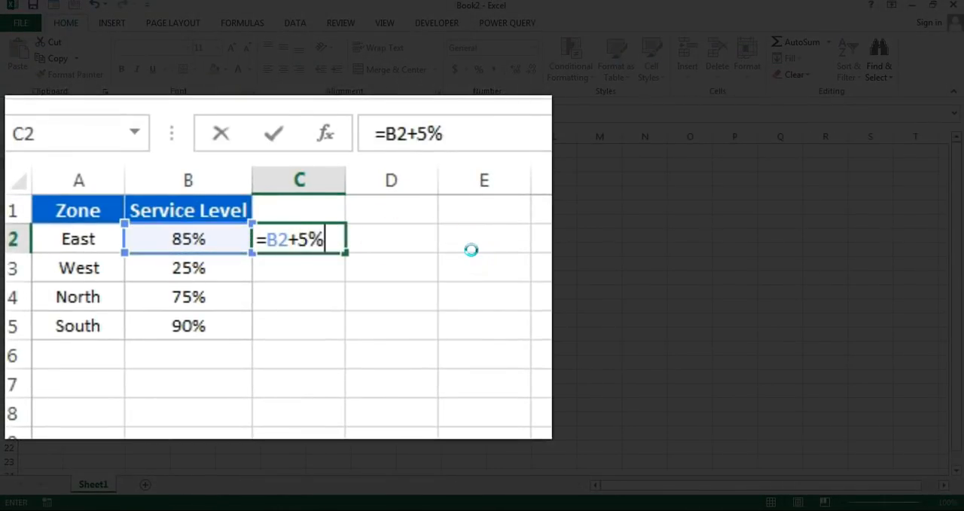
{"action": "key", "text": "Return"}
- Fill the C2 formula down through C5 and format the percentages with no decimal places
{"action": "key", "text": "Up"}
{"action": "key", "text": "shift+Down"}
{"action": "key", "text": "shift+Down"}
{"action": "key", "text": "shift+Down"}
{"action": "key", "text": "ctrl+d"}
{"action": "key", "text": "Up"}
{"action": "key", "text": "Down"}
{"action": "key", "text": "shift+Down"}
{"action": "key", "text": "shift+Down"}
{"action": "key", "text": "shift+Down"}
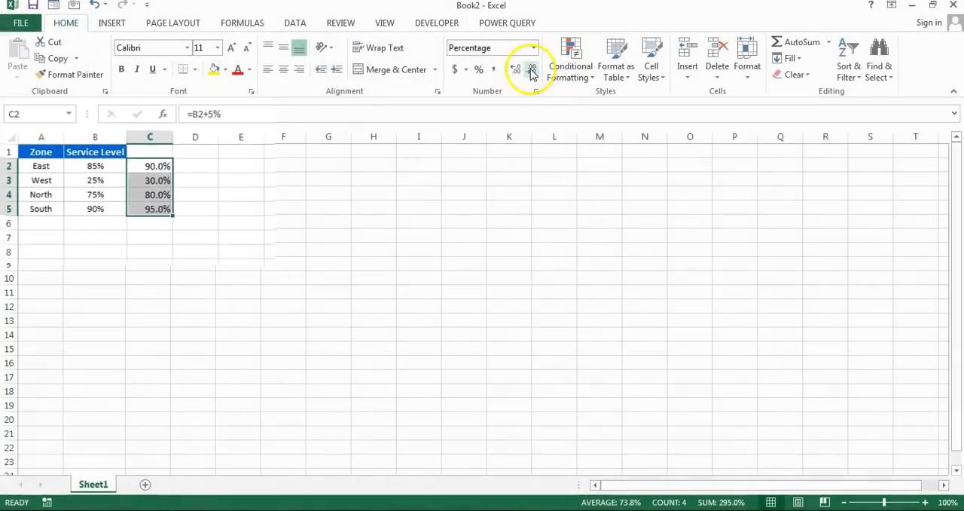
{"action": "left_click", "coordinate": [531, 69]}
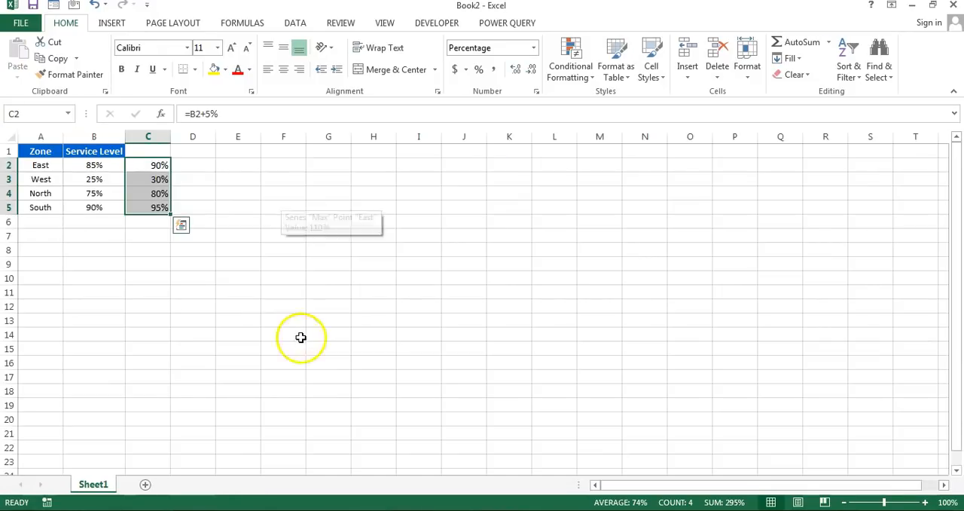
{"action": "left_click", "coordinate": [157, 167]}
{"action": "left_click_drag", "start_coordinate": [153, 164], "coordinate": [153, 219]}
{"action": "left_click_drag", "start_coordinate": [156, 165], "coordinate": [157, 202]}
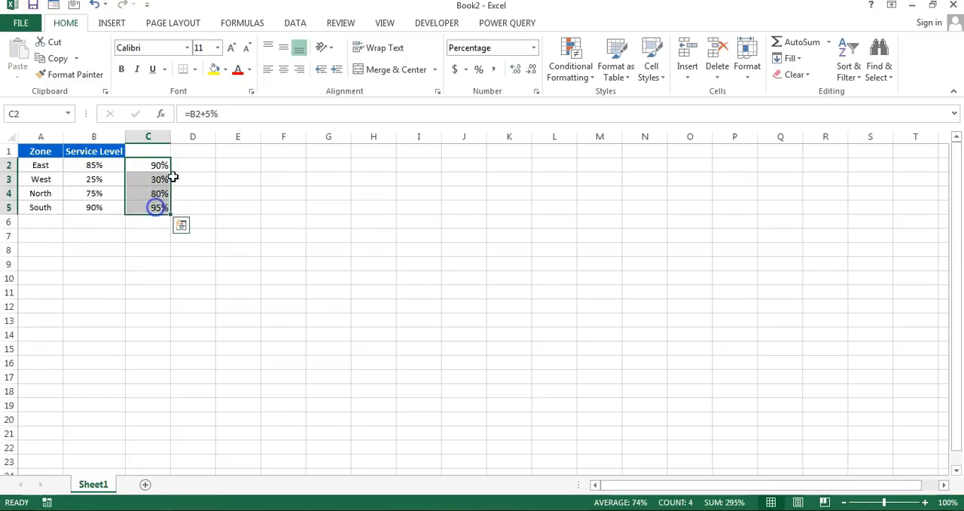
- Enter 110% in cell D2 and fill it down through D5
{"action": "left_click", "coordinate": [186, 166]}
{"action": "type", "text": "110"}
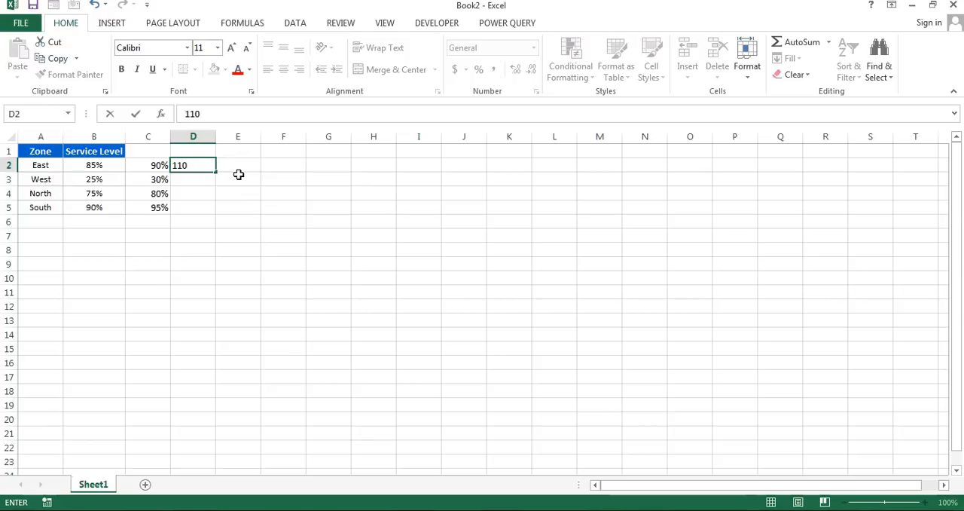
{"action": "key", "text": "Left"}
{"action": "key", "text": "ctrl+Down"}
{"action": "key", "text": "Right"}
{"action": "key", "text": "ctrl+shift+Up"}
{"action": "key", "text": "ctrl+d"}
{"action": "key", "text": "Up"}
{"action": "key", "text": "Up"}
{"action": "key", "text": "Up"}
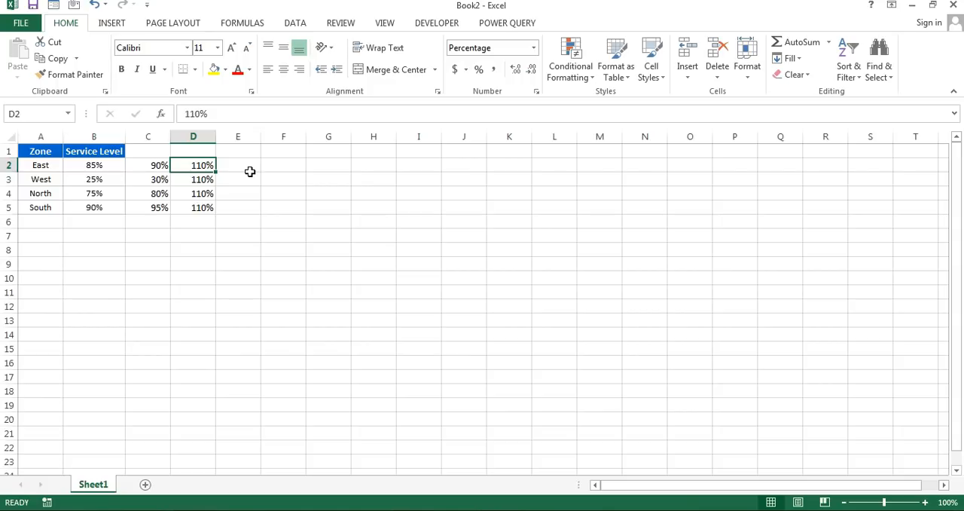
- Insert a 2-D clustered column chart from the zone names in A2:A5 and the values in C2:D5
{"action": "key", "text": "ctrl+shift+Down"}
{"action": "key", "text": "ctrl+shift+Up"}
{"action": "key", "text": "ctrl+Left"}
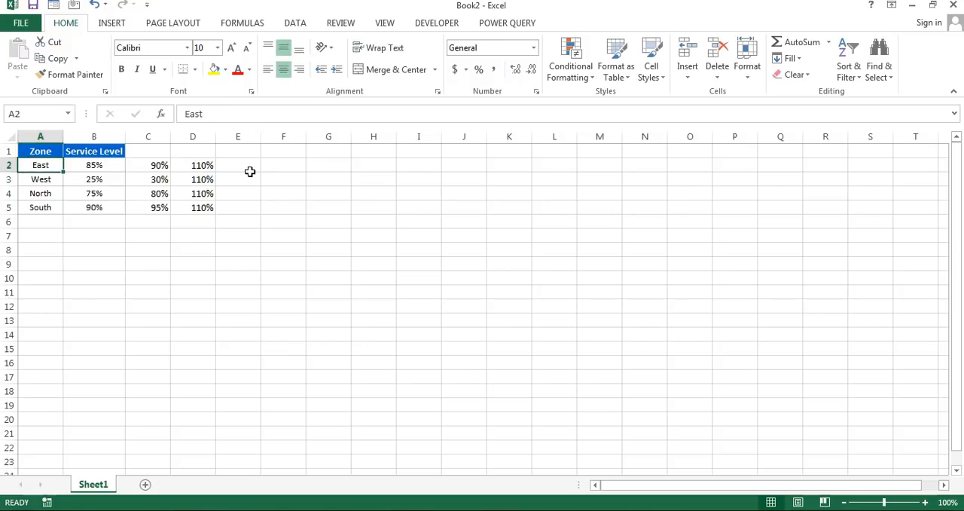
{"action": "key", "text": "ctrl+shift+Up"}
{"action": "key", "text": "ctrl+shift+Down"}
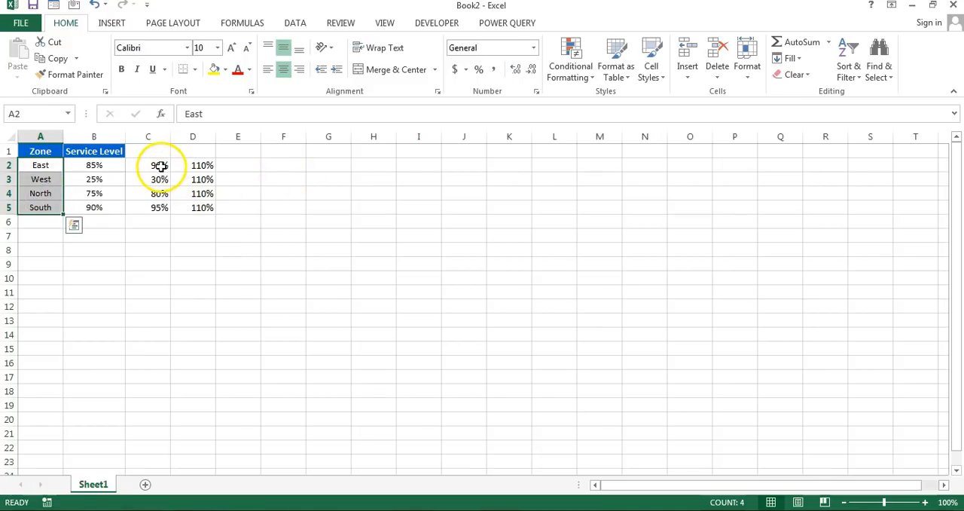
{"action": "left_click_drag", "start_coordinate": [160, 164], "coordinate": [158, 207], "text": "ctrl"}
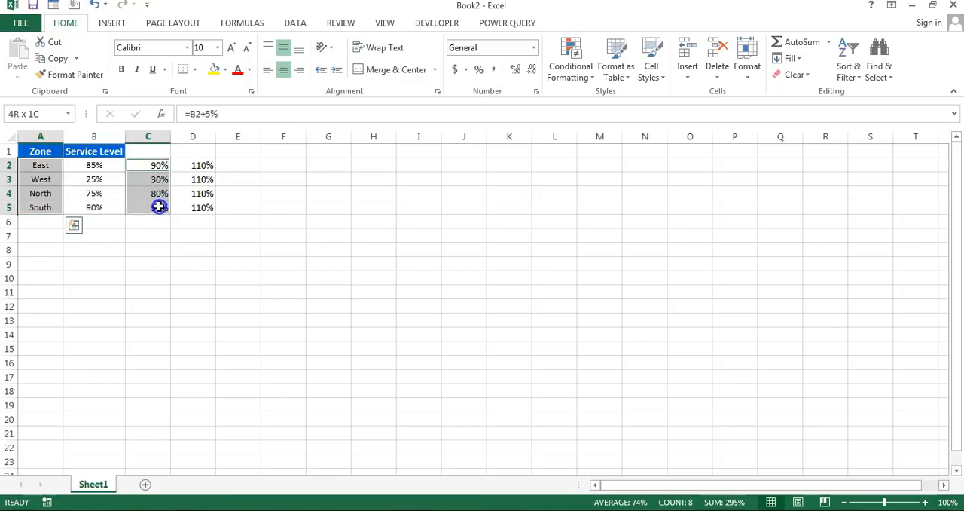
{"action": "left_click_drag", "start_coordinate": [198, 166], "coordinate": [198, 189], "text": "ctrl"}
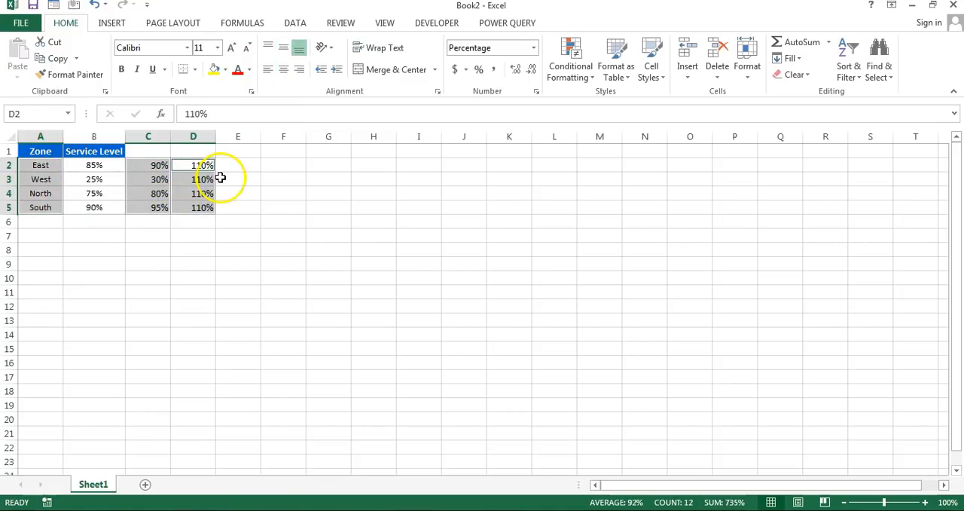
{"action": "left_click", "coordinate": [111, 22]}
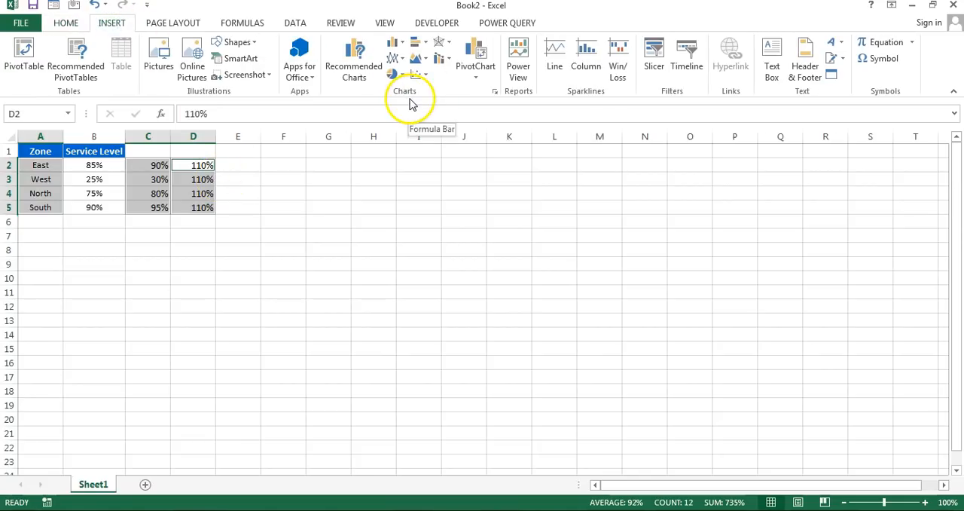
{"action": "left_click", "coordinate": [395, 42]}
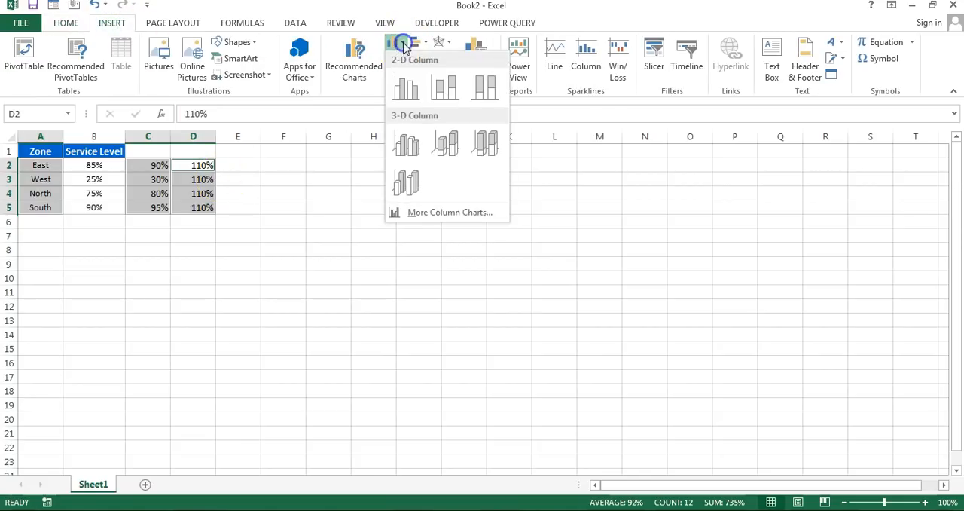
{"action": "left_click", "coordinate": [408, 93]}
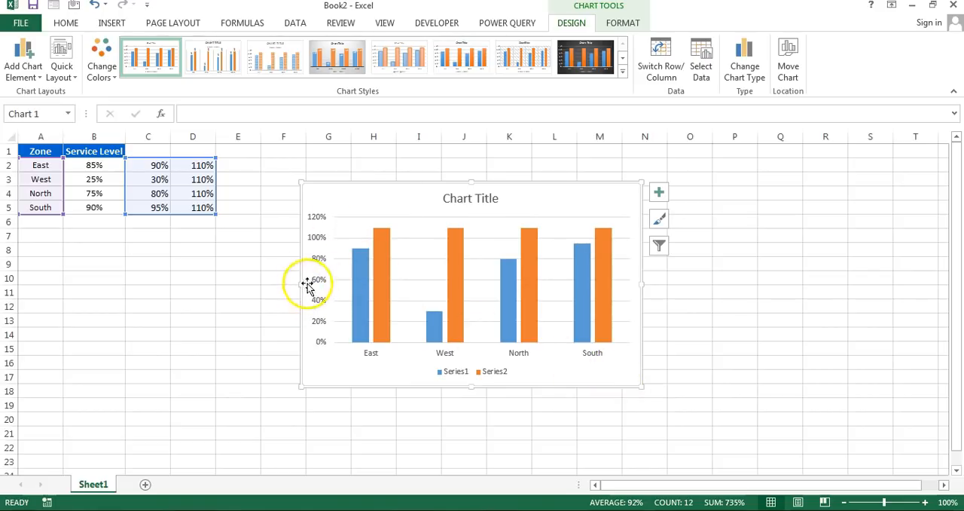
- Fix the chart's vertical axis bounds at a minimum of 0.0 and a maximum of 1.1
{"action": "right_click", "coordinate": [317, 239]}
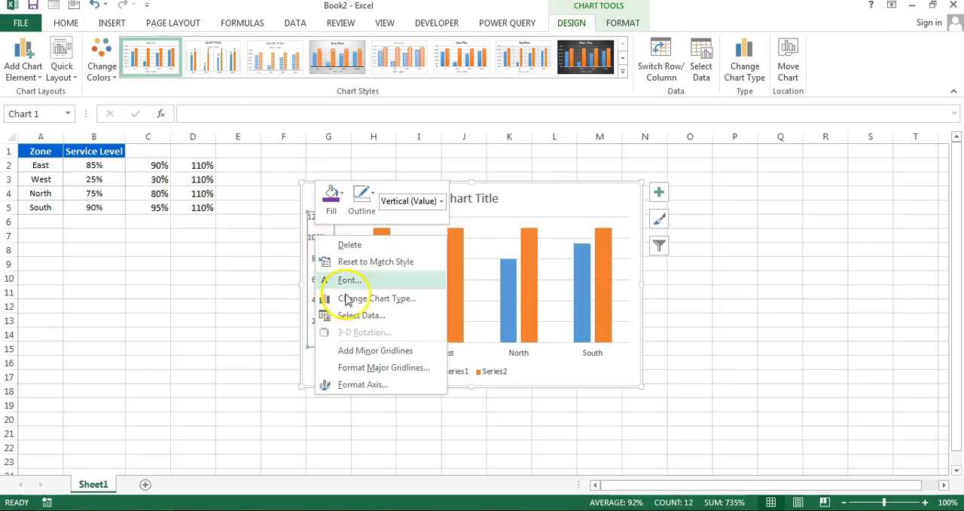
{"action": "left_click", "coordinate": [354, 385]}
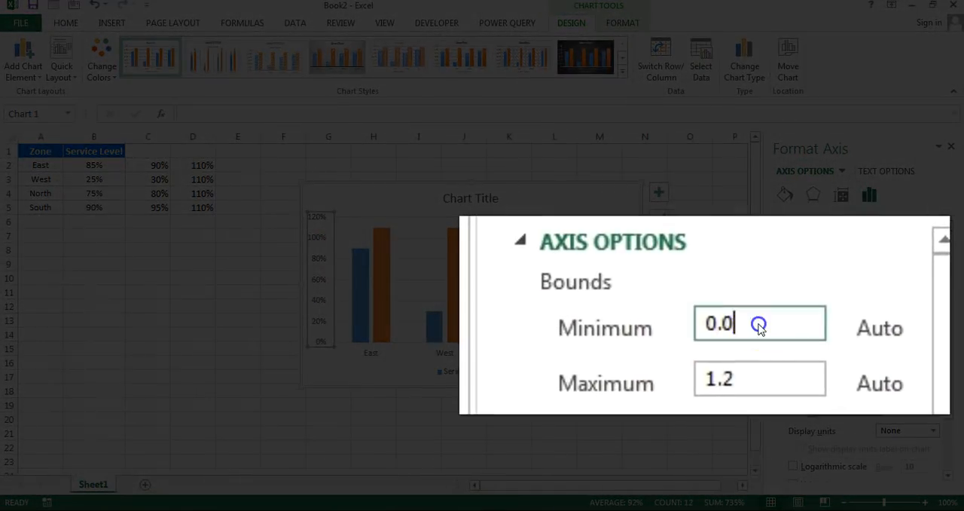
{"action": "left_click_drag", "start_coordinate": [772, 302], "coordinate": [713, 305]}
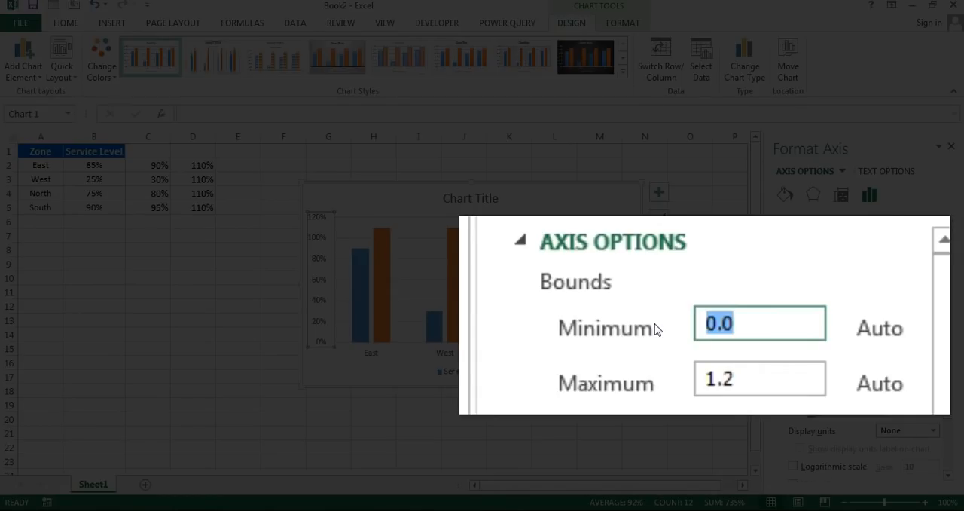
{"action": "key", "text": "Return"}
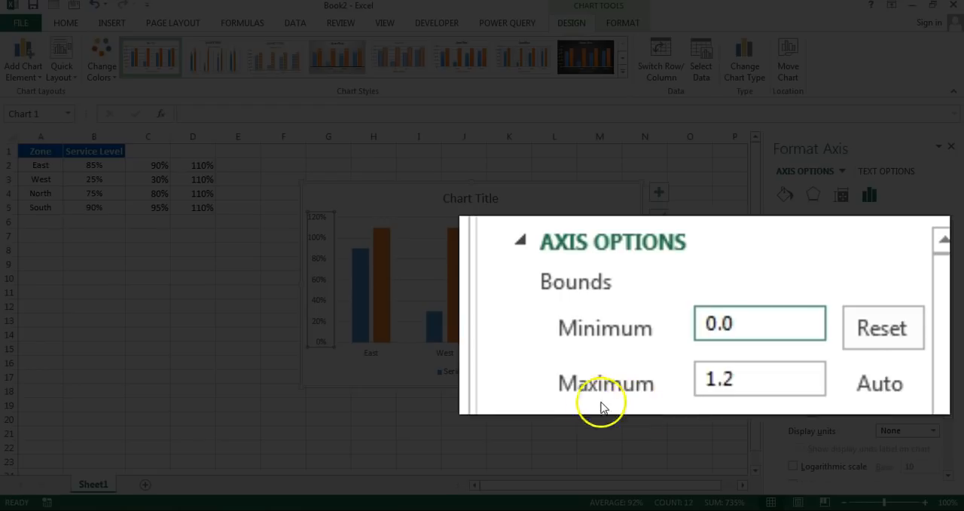
{"action": "left_click_drag", "start_coordinate": [745, 386], "coordinate": [660, 373]}
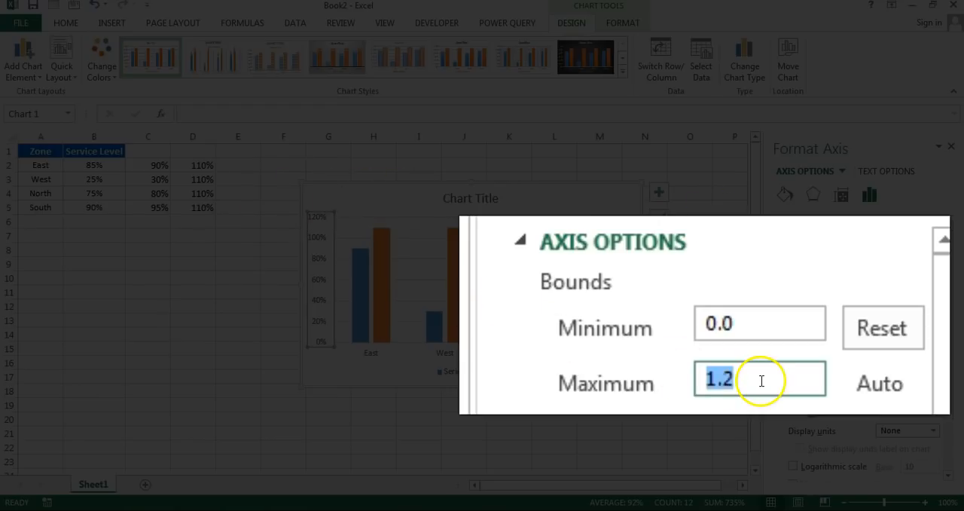
{"action": "left_click", "coordinate": [764, 380]}
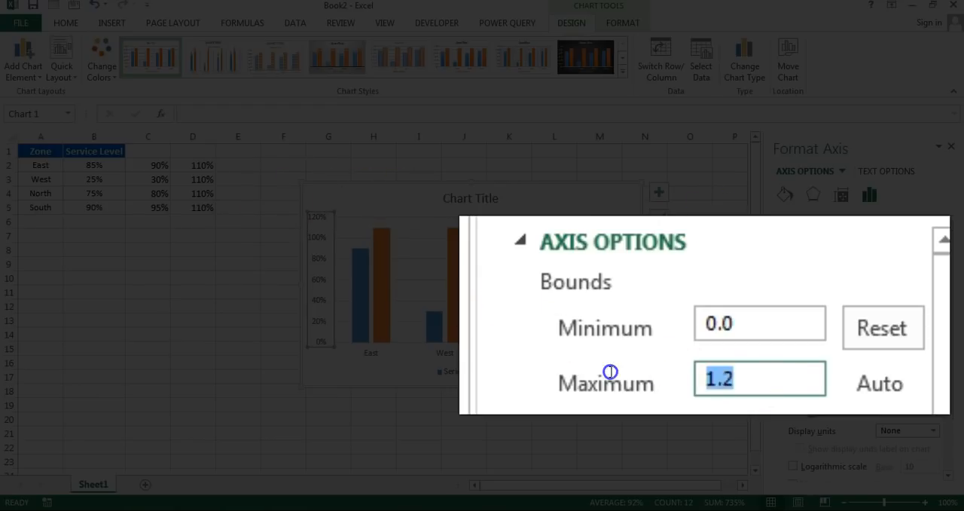
{"action": "type", "text": "1"}
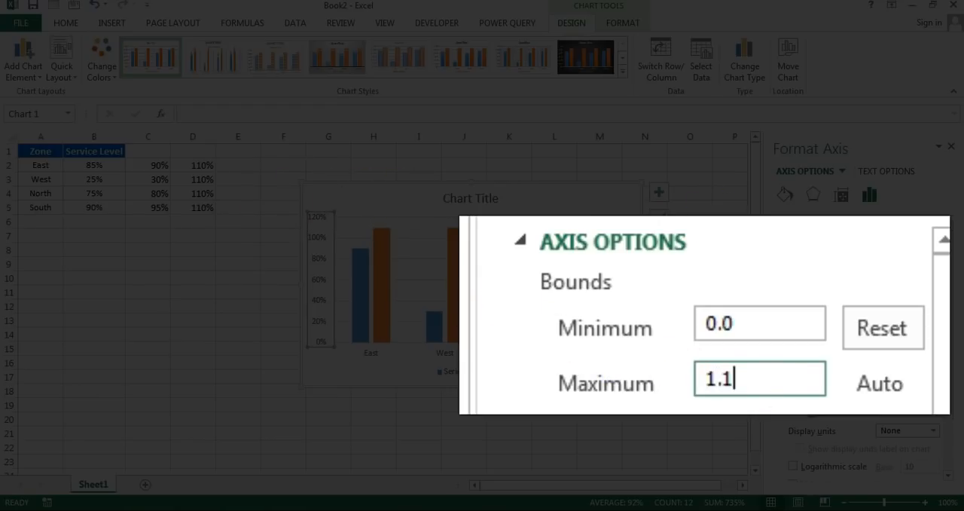
{"action": "left_click", "coordinate": [882, 317]}
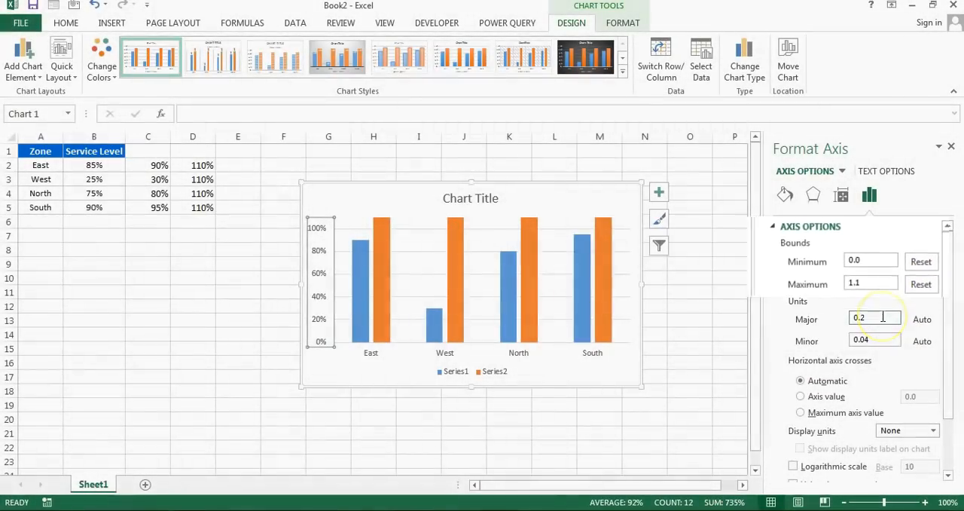
{"action": "left_click", "coordinate": [953, 148]}
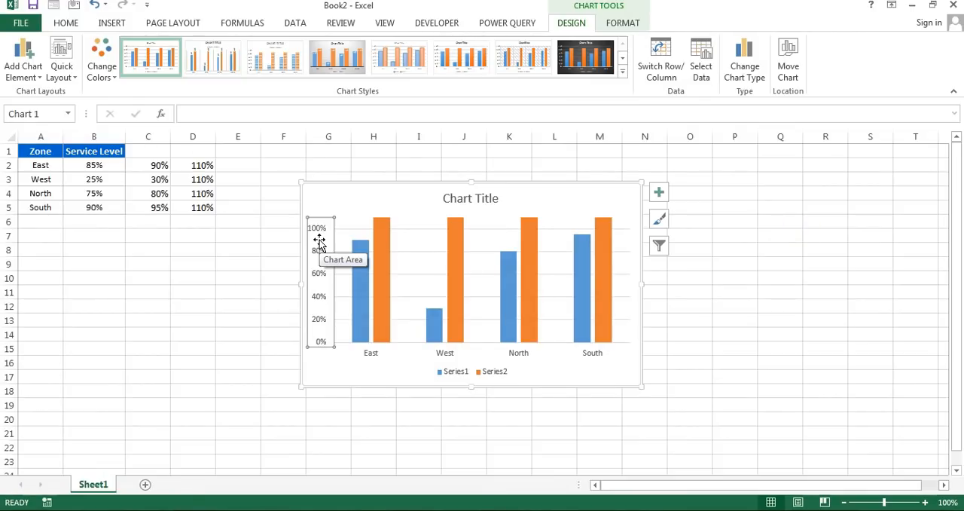
- Delete the chart's vertical axis, legend and horizontal gridlines, and shift the chart slightly up and left
{"action": "key", "text": "Delete"}
{"action": "left_click", "coordinate": [491, 374]}
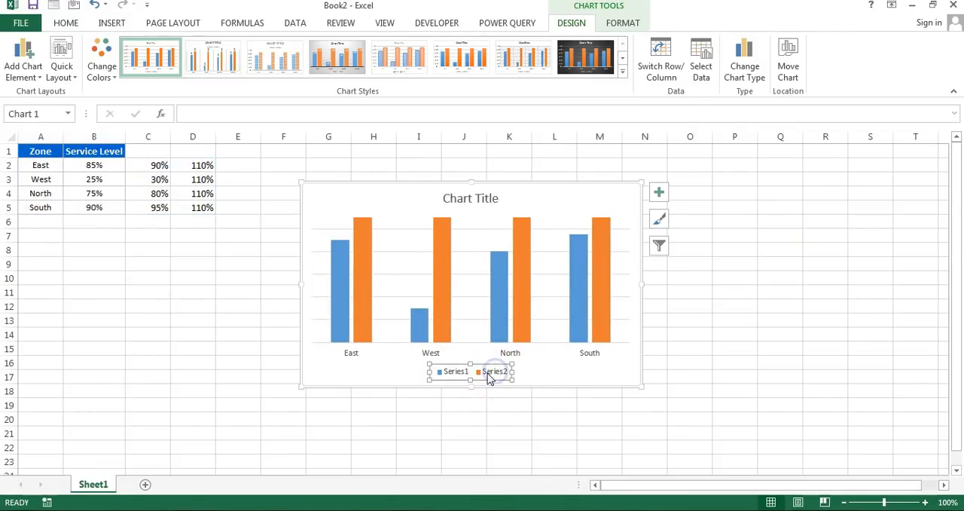
{"action": "key", "text": "Delete"}
{"action": "left_click", "coordinate": [473, 310]}
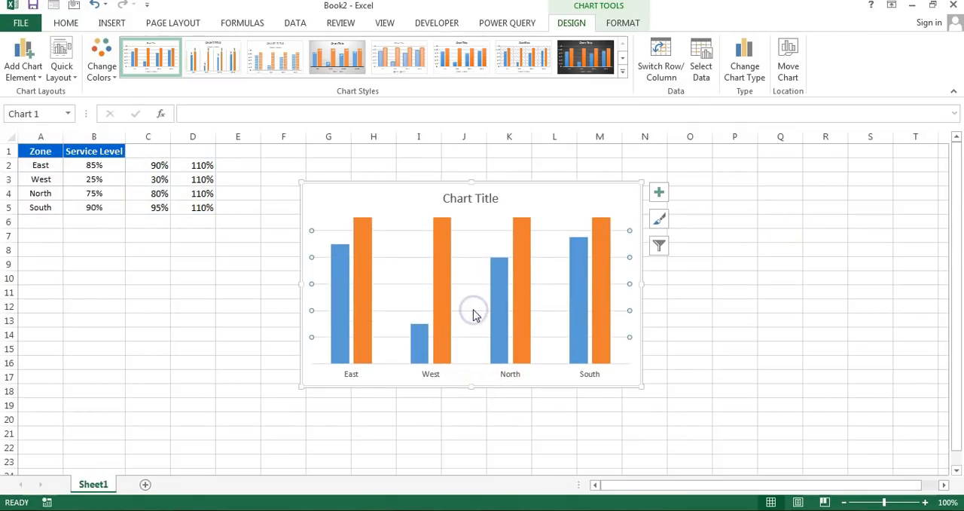
{"action": "key", "text": "Delete"}
{"action": "left_click_drag", "start_coordinate": [512, 185], "coordinate": [498, 179]}
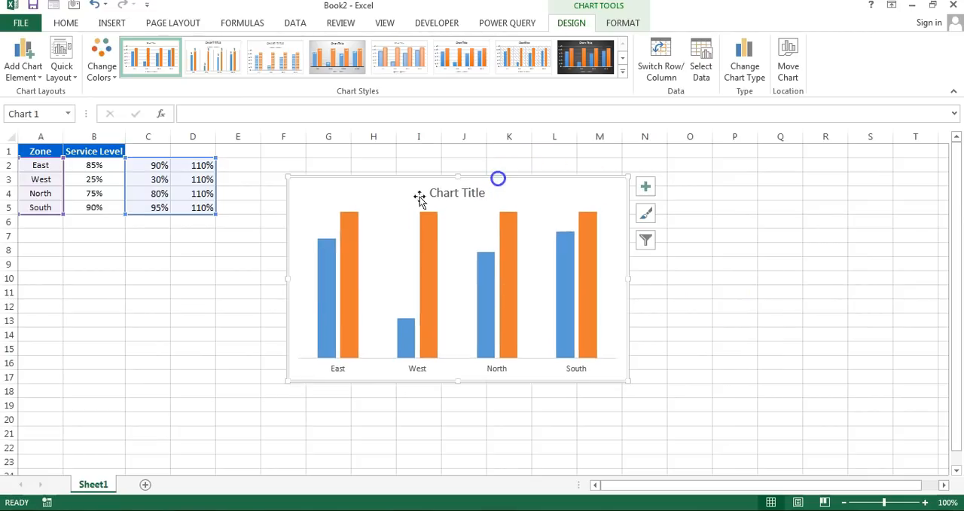
- Give only the East column of the first series a solid fill in Green, Accent 6, Darker 50%
{"action": "left_click", "coordinate": [365, 416]}
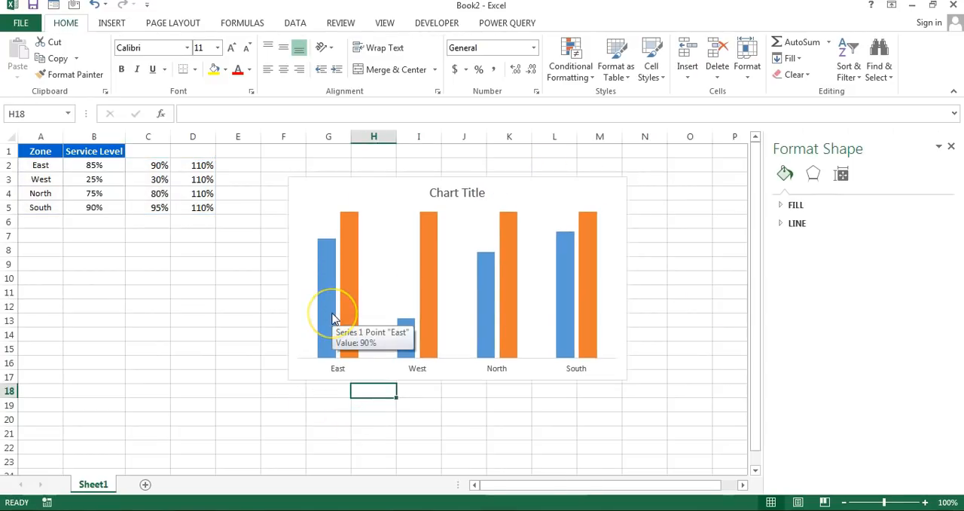
{"action": "left_click", "coordinate": [331, 313]}
{"action": "left_click", "coordinate": [332, 314]}
{"action": "left_click", "coordinate": [788, 225]}
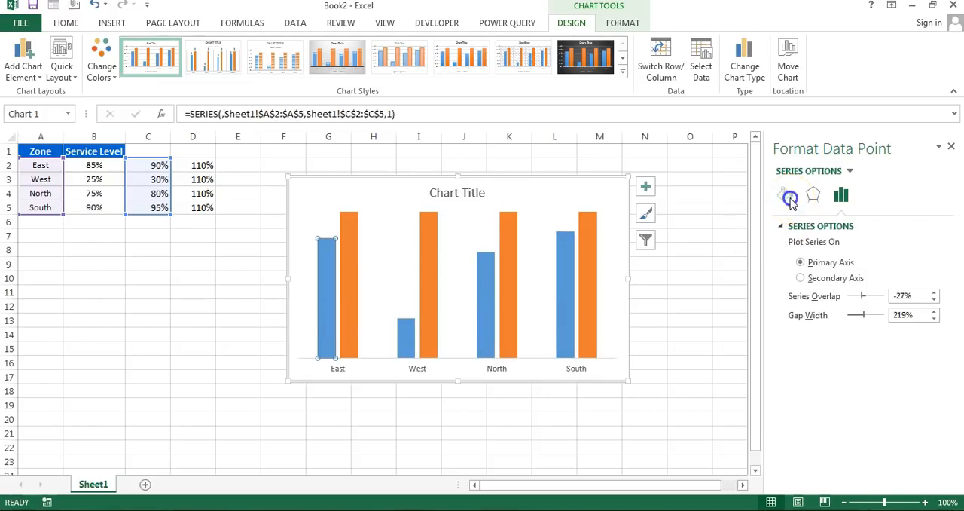
{"action": "left_click", "coordinate": [788, 197]}
{"action": "left_click", "coordinate": [797, 226]}
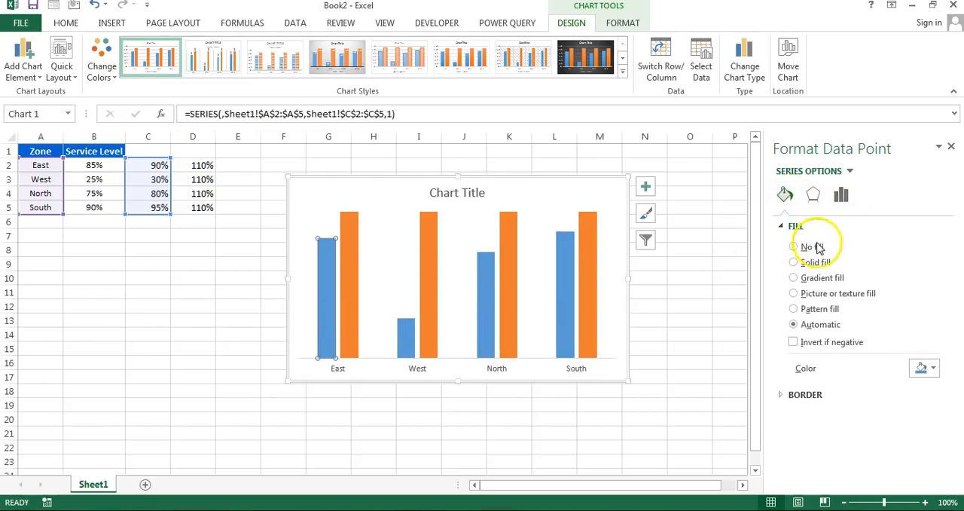
{"action": "left_click", "coordinate": [933, 368]}
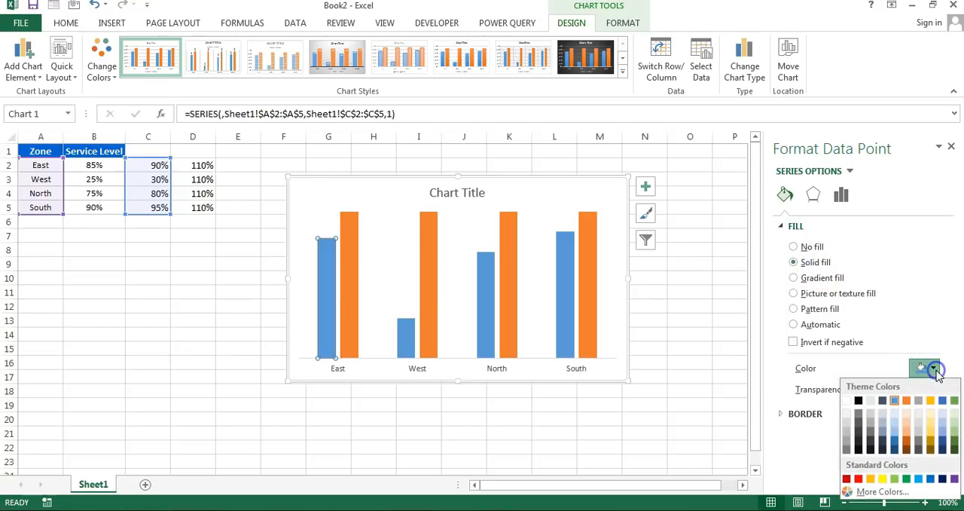
{"action": "left_click", "coordinate": [954, 450]}
- Give the West column of the first series a solid fill in the standard dark blue
{"action": "left_click", "coordinate": [407, 345]}
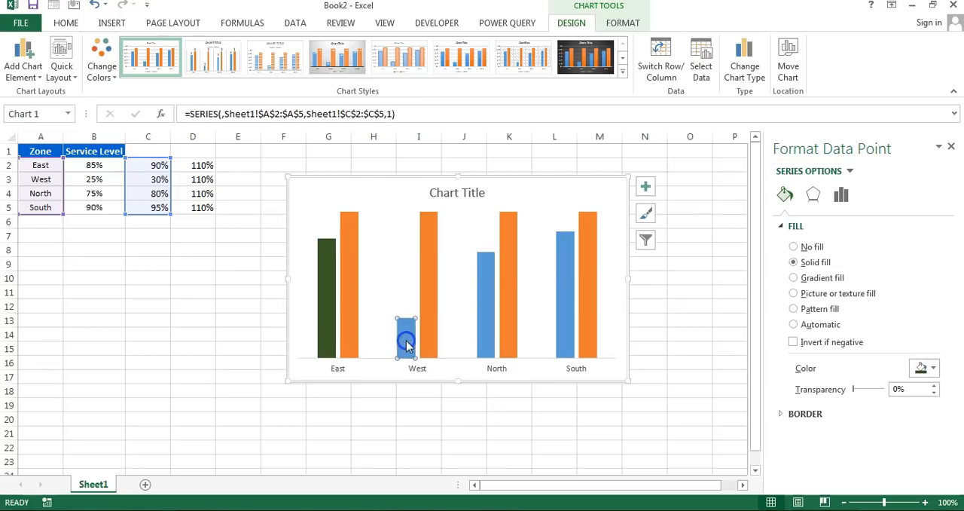
{"action": "left_click", "coordinate": [791, 262]}
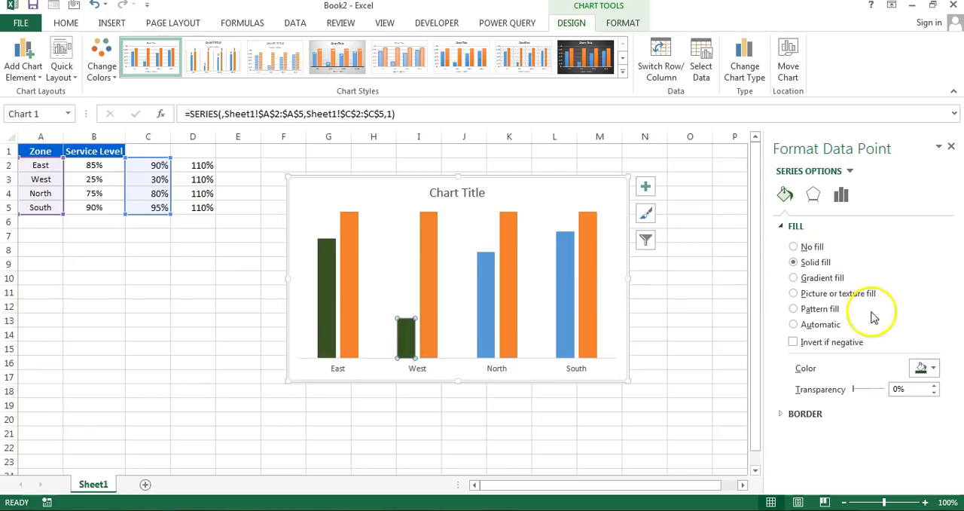
{"action": "left_click", "coordinate": [936, 368]}
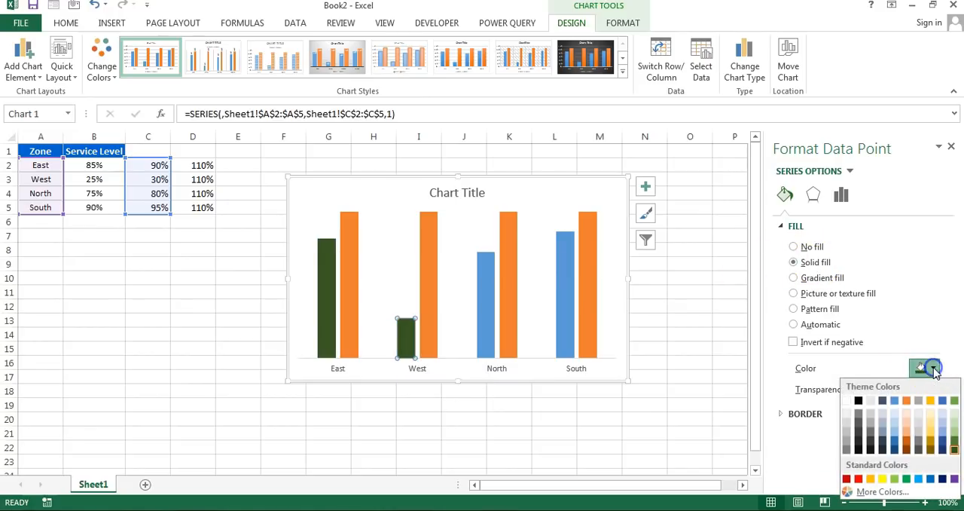
{"action": "left_click", "coordinate": [943, 479]}
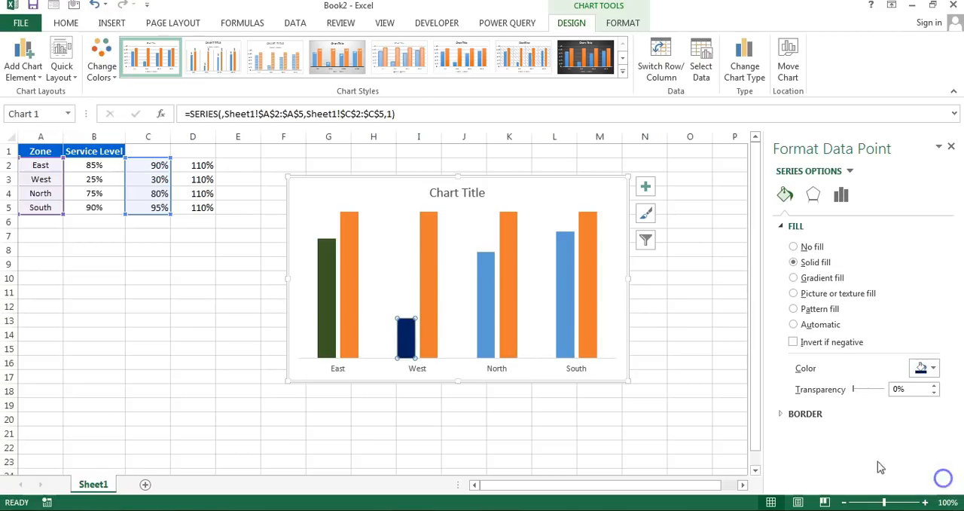
- Fill the first-series North column with standard dark red and the South column with standard purple, and close the formatting pane
{"action": "left_click", "coordinate": [491, 314]}
{"action": "left_click", "coordinate": [932, 368]}
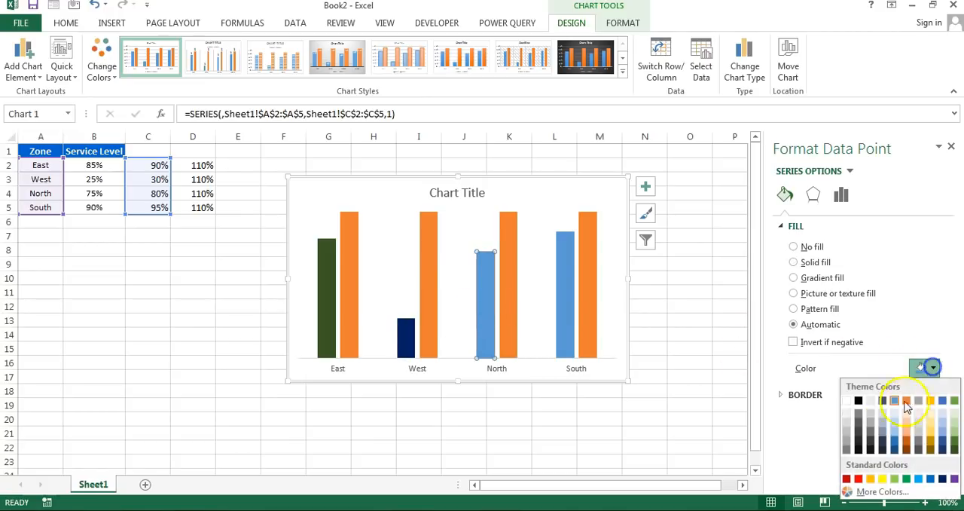
{"action": "left_click", "coordinate": [848, 480]}
{"action": "left_click", "coordinate": [563, 300]}
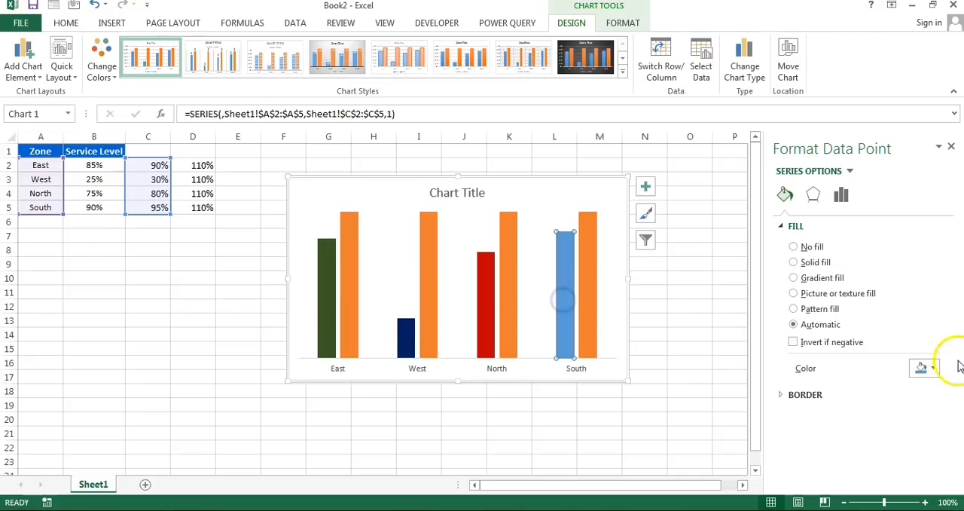
{"action": "left_click", "coordinate": [931, 368]}
{"action": "left_click", "coordinate": [954, 480]}
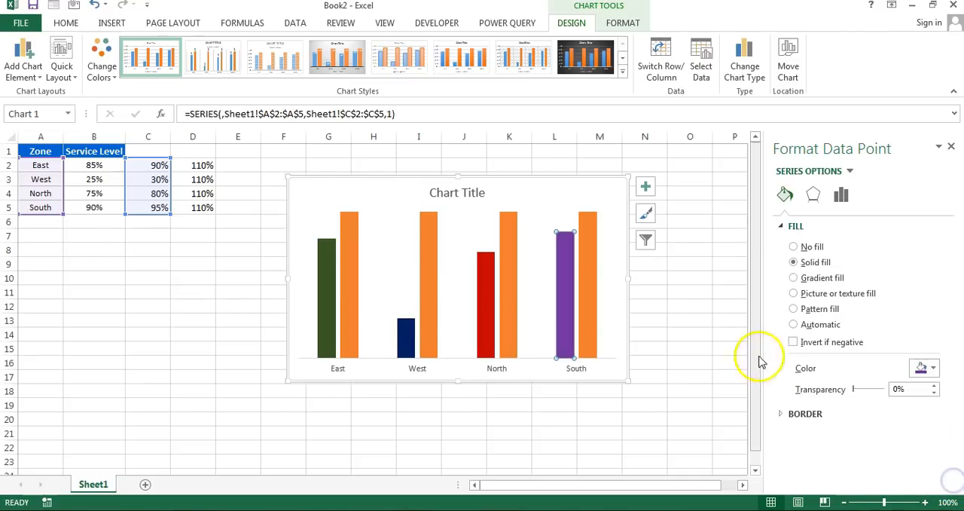
{"action": "left_click", "coordinate": [690, 263]}
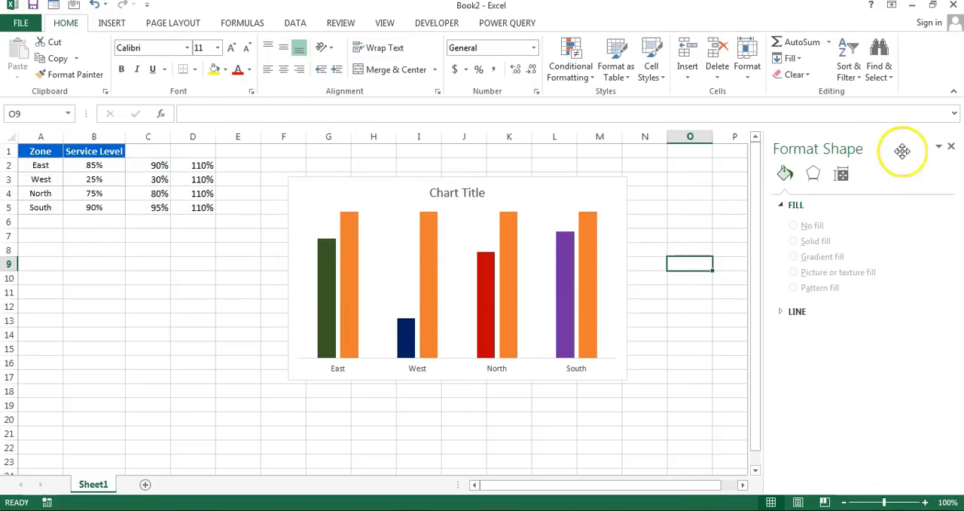
{"action": "left_click", "coordinate": [951, 146]}
{"action": "left_click", "coordinate": [693, 167]}
{"action": "left_click", "coordinate": [94, 235]}
{"action": "left_click", "coordinate": [699, 213]}
- Hide the worksheet gridlines and move the chart up and left to just beneath the column headers
{"action": "left_click", "coordinate": [387, 22]}
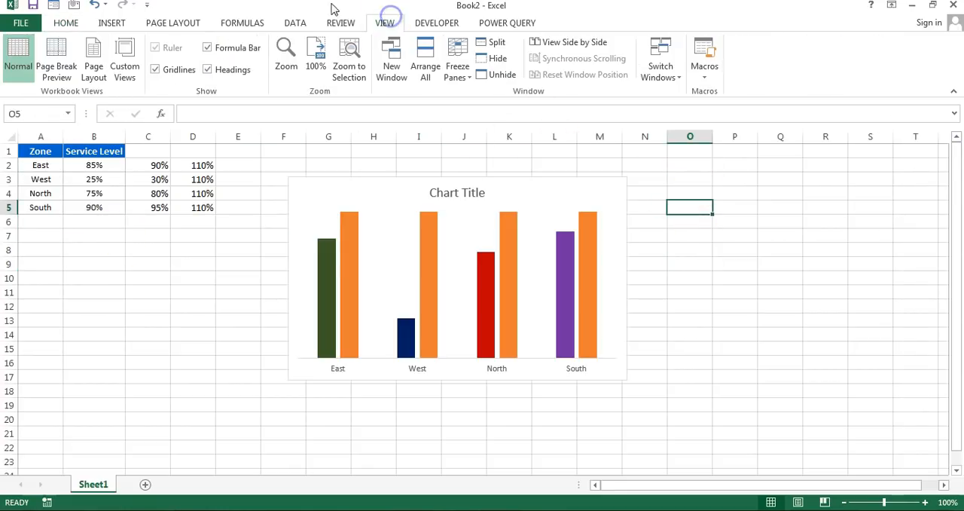
{"action": "left_click", "coordinate": [178, 69]}
{"action": "left_click_drag", "start_coordinate": [531, 185], "coordinate": [505, 158]}
{"action": "left_click", "coordinate": [717, 190]}
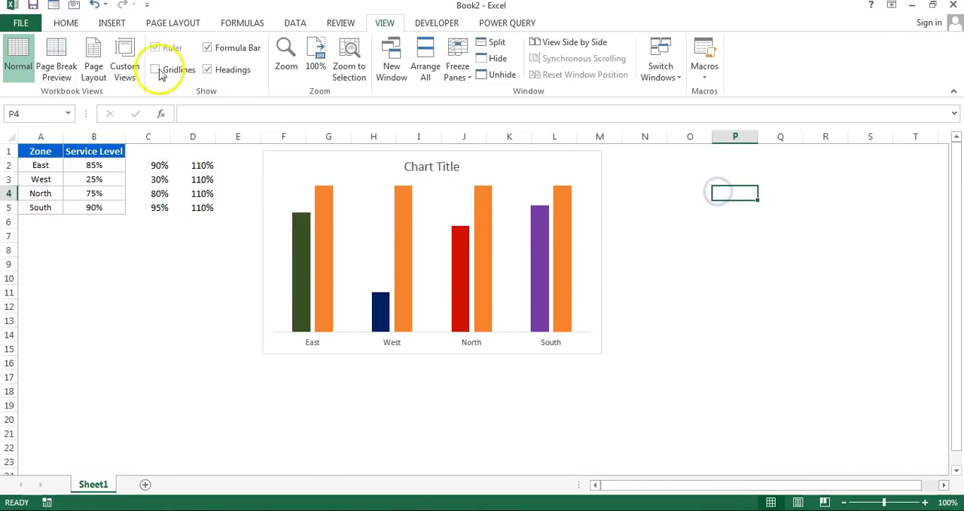
- Insert a rectangle shape beside the chart around N4:O4 and flatten it to 0.19" high by 1" wide
{"action": "left_click", "coordinate": [111, 23]}
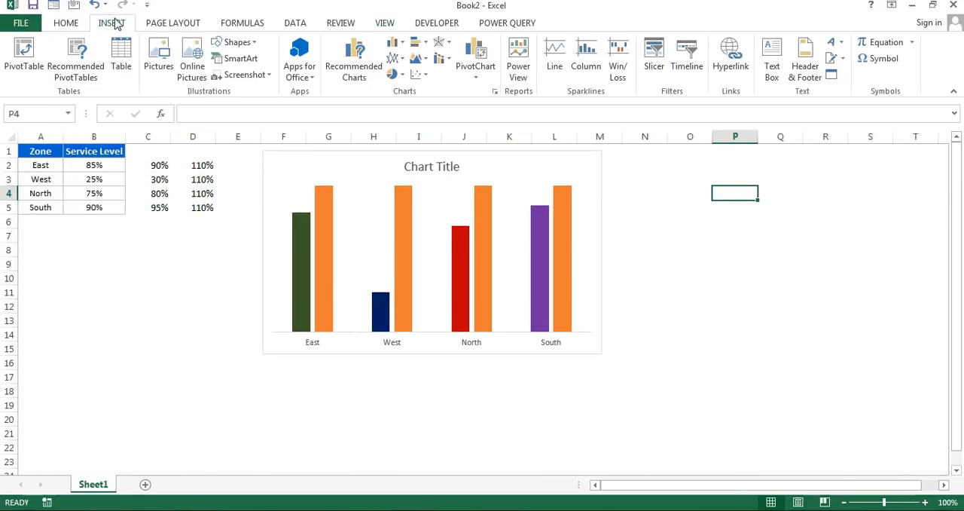
{"action": "left_click", "coordinate": [239, 42]}
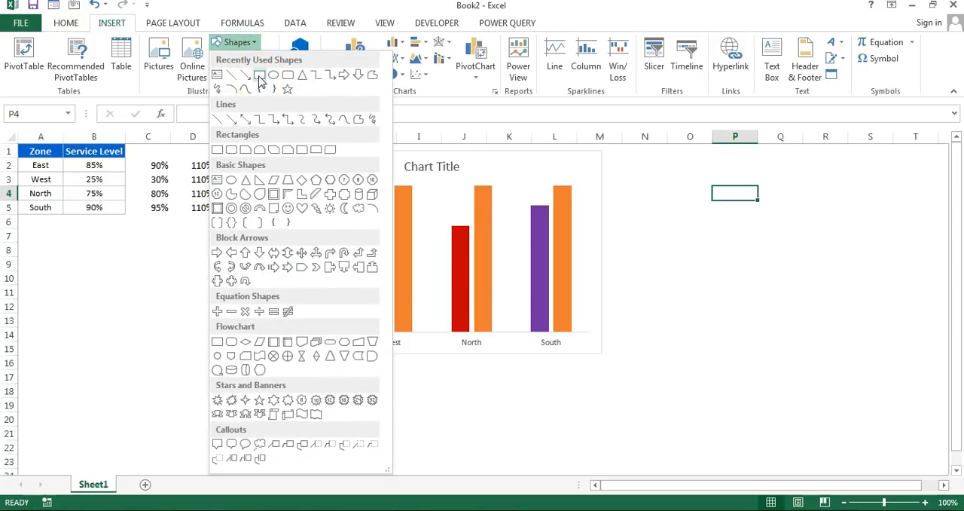
{"action": "left_click", "coordinate": [219, 151]}
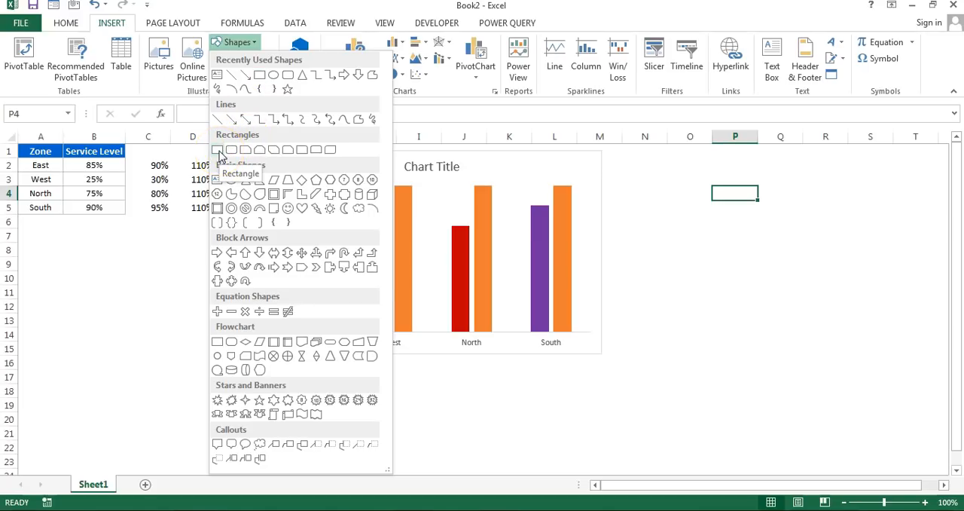
{"action": "left_click", "coordinate": [219, 151]}
{"action": "left_click", "coordinate": [643, 189]}
{"action": "left_click_drag", "start_coordinate": [678, 255], "coordinate": [678, 201]}
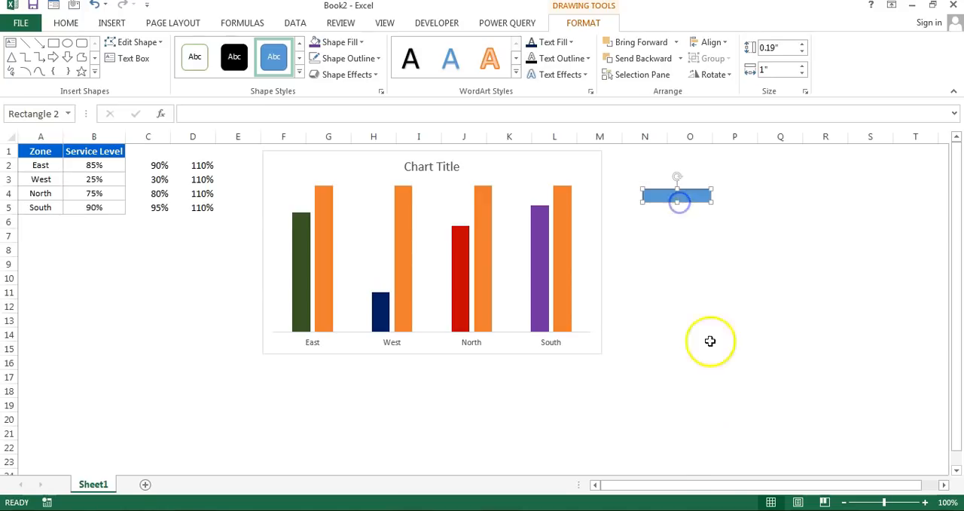
- Give the rectangle a linear gradient fill with an angle of 0°
{"action": "right_click", "coordinate": [685, 199]}
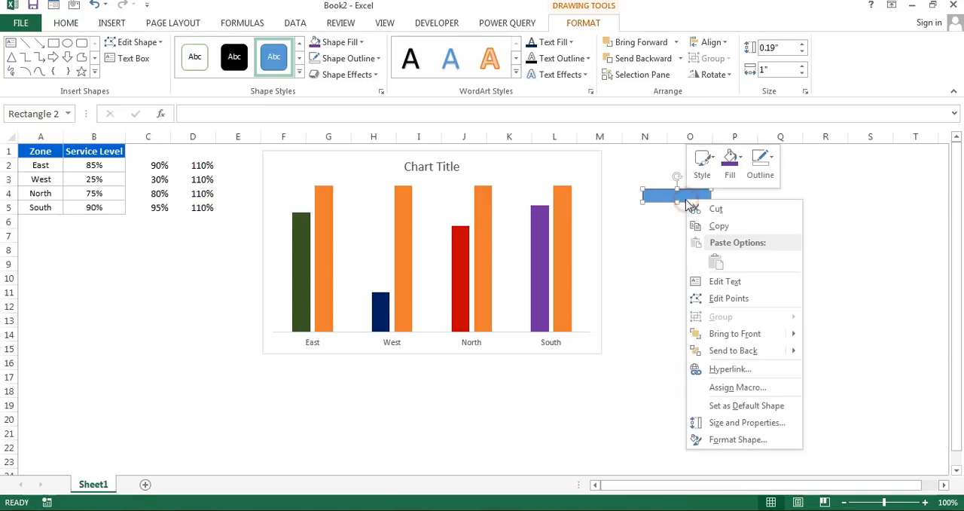
{"action": "left_click", "coordinate": [735, 441]}
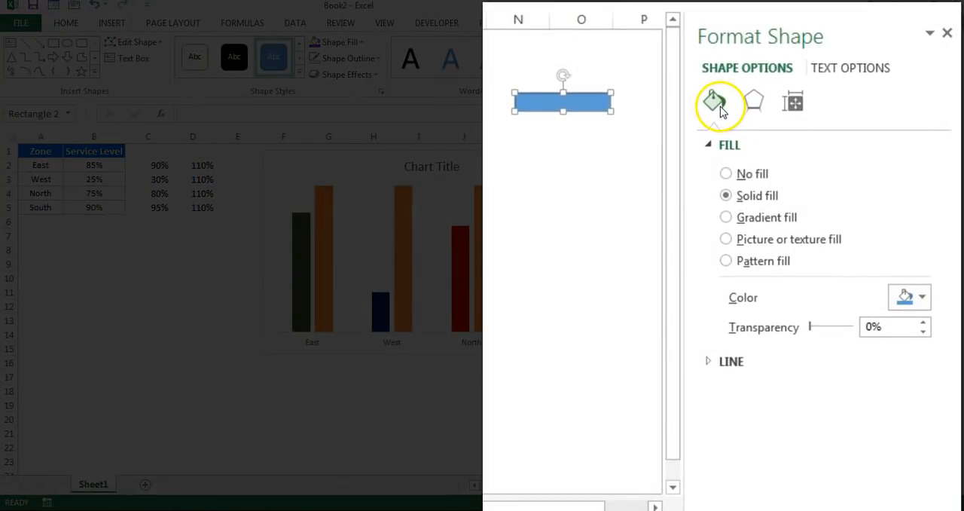
{"action": "left_click", "coordinate": [728, 217]}
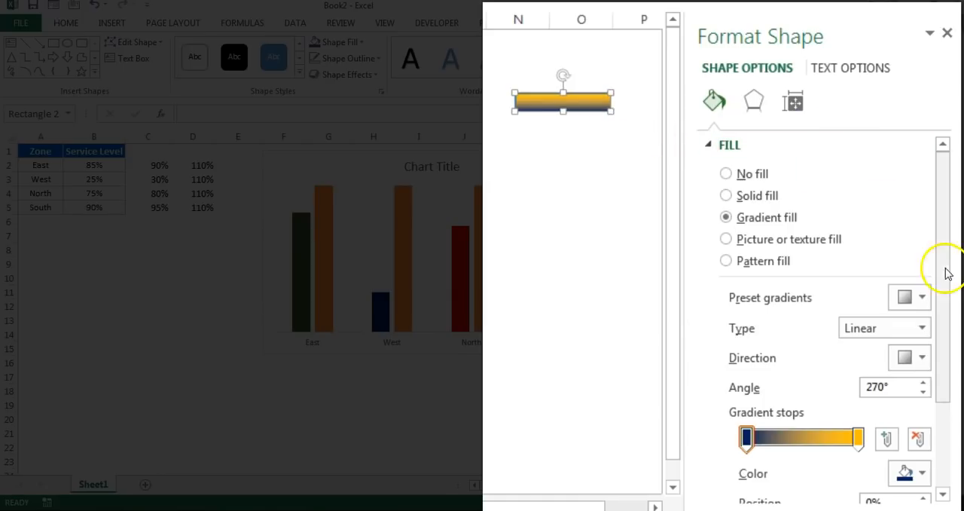
{"action": "left_click_drag", "start_coordinate": [947, 203], "coordinate": [951, 232]}
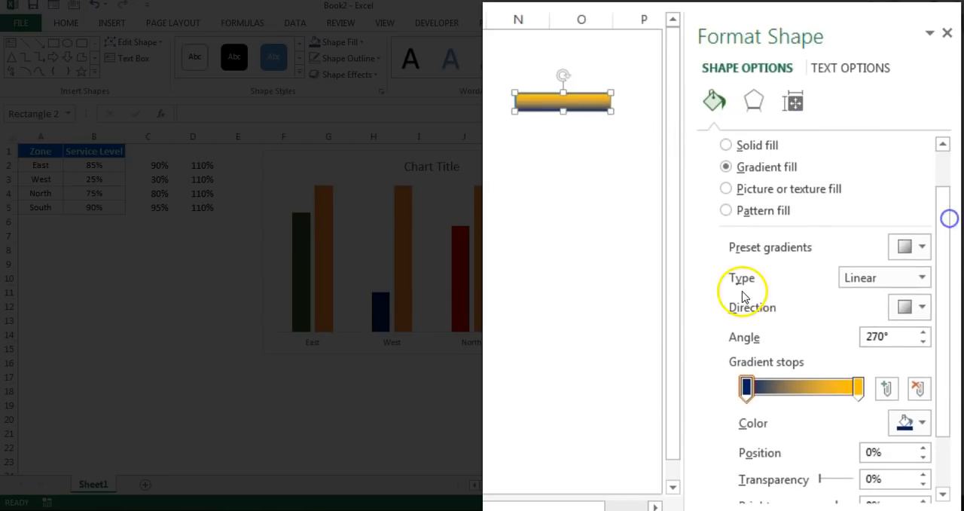
{"action": "left_click", "coordinate": [921, 278]}
{"action": "left_click", "coordinate": [920, 278]}
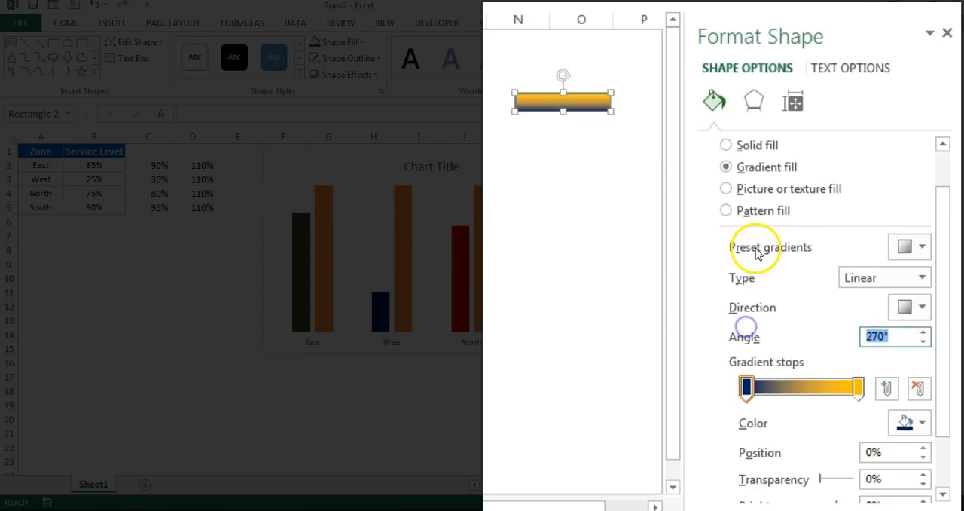
{"action": "type", "text": "0"}
{"action": "key", "text": "Tab"}
- Move the gradient's yellow end stop to position 20% and add another stop at 40%
{"action": "left_click_drag", "start_coordinate": [945, 215], "coordinate": [948, 263]}
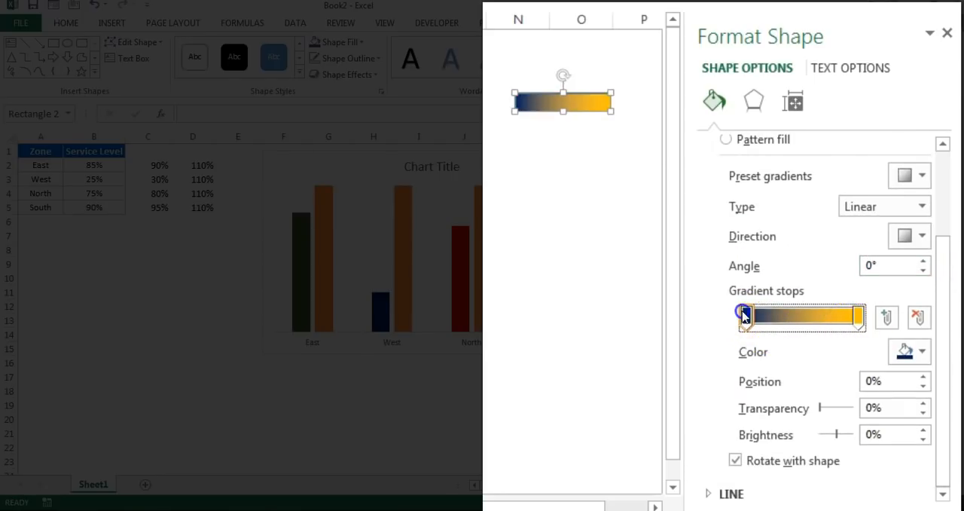
{"action": "left_click_drag", "start_coordinate": [859, 316], "coordinate": [771, 324]}
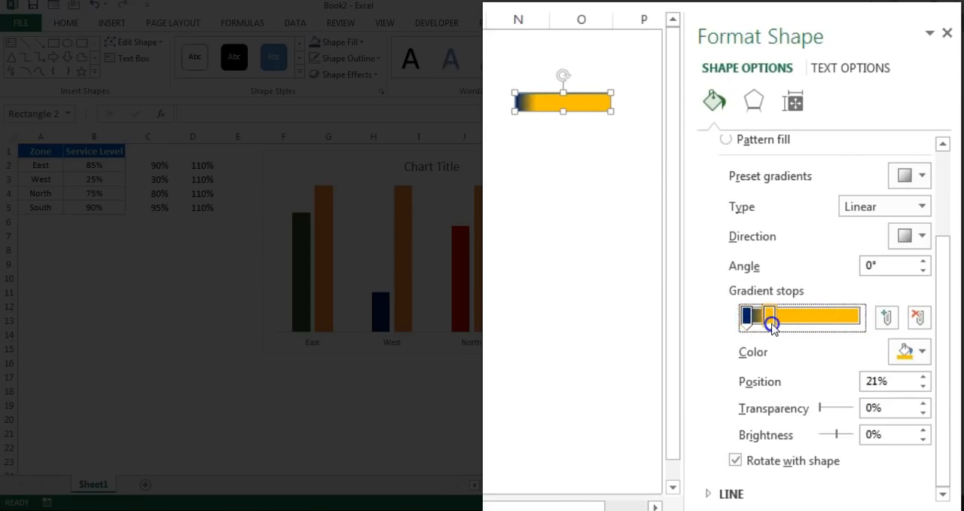
{"action": "left_click_drag", "start_coordinate": [896, 380], "coordinate": [805, 381]}
{"action": "type", "text": "20"}
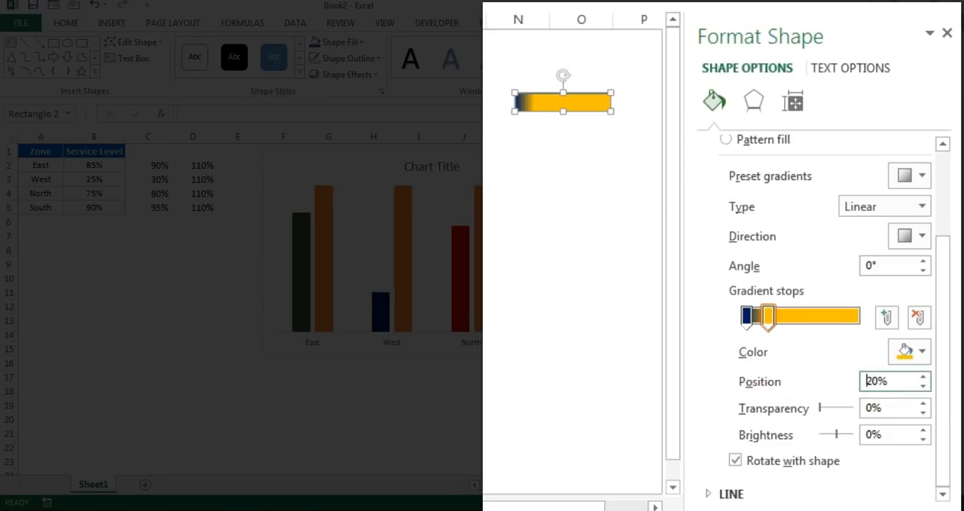
{"action": "left_click", "coordinate": [790, 318]}
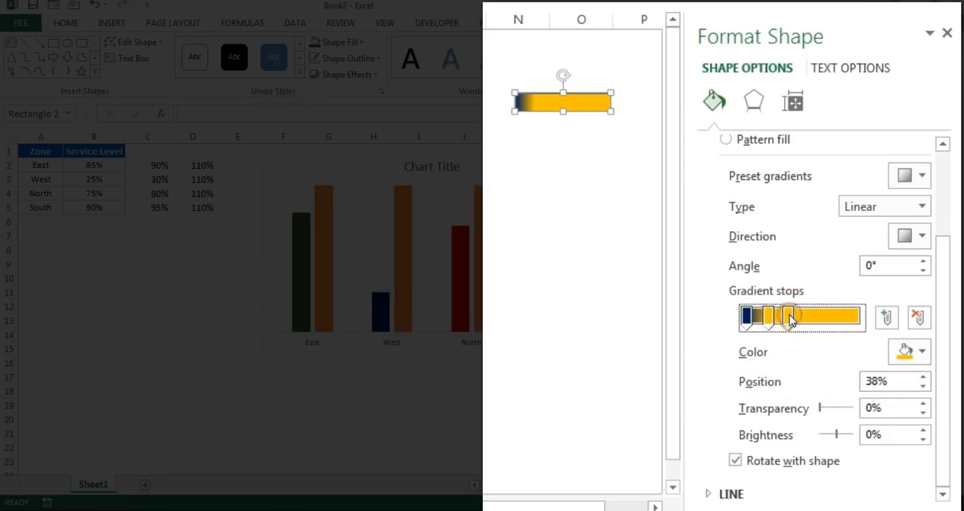
{"action": "left_click_drag", "start_coordinate": [896, 379], "coordinate": [800, 372]}
{"action": "type", "text": "40"}
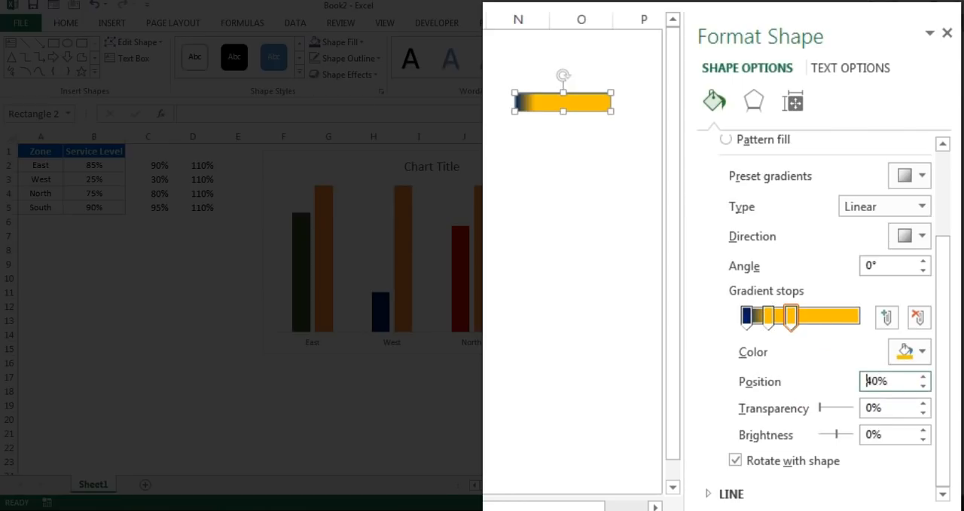
- Add a gradient stop at 80%, another between it and the gradient's end, and one at the far end
{"action": "left_click", "coordinate": [828, 321]}
{"action": "left_click_drag", "start_coordinate": [894, 381], "coordinate": [838, 383]}
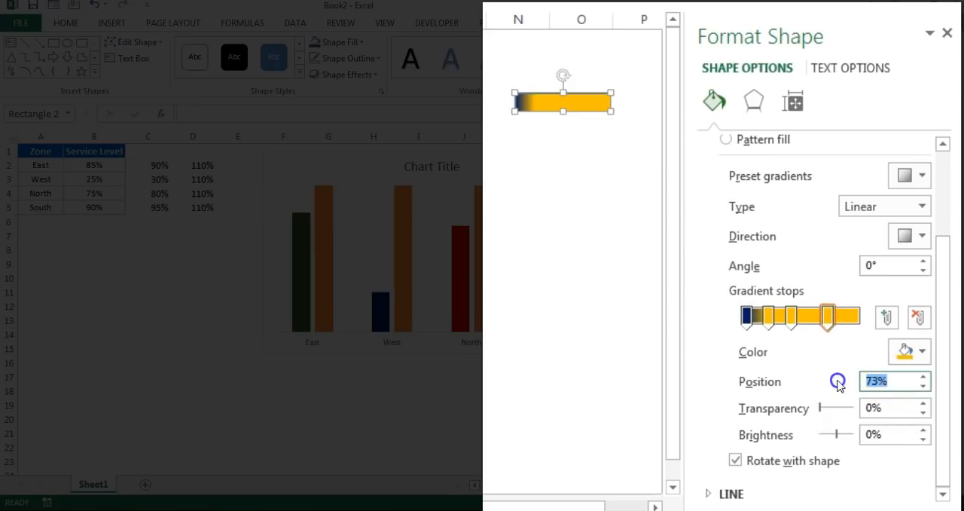
{"action": "type", "text": "80"}
{"action": "key", "text": "Return"}
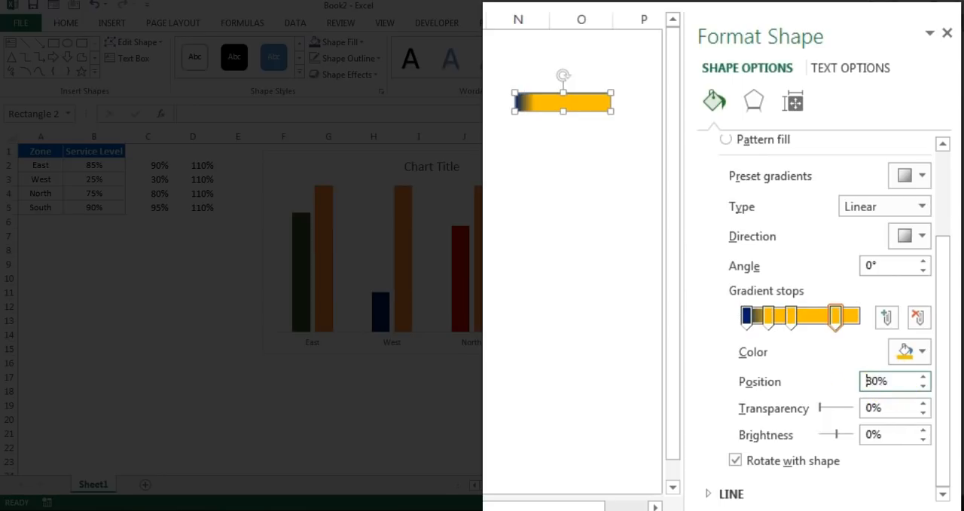
{"action": "left_click", "coordinate": [851, 319]}
{"action": "double_click", "coordinate": [897, 382]}
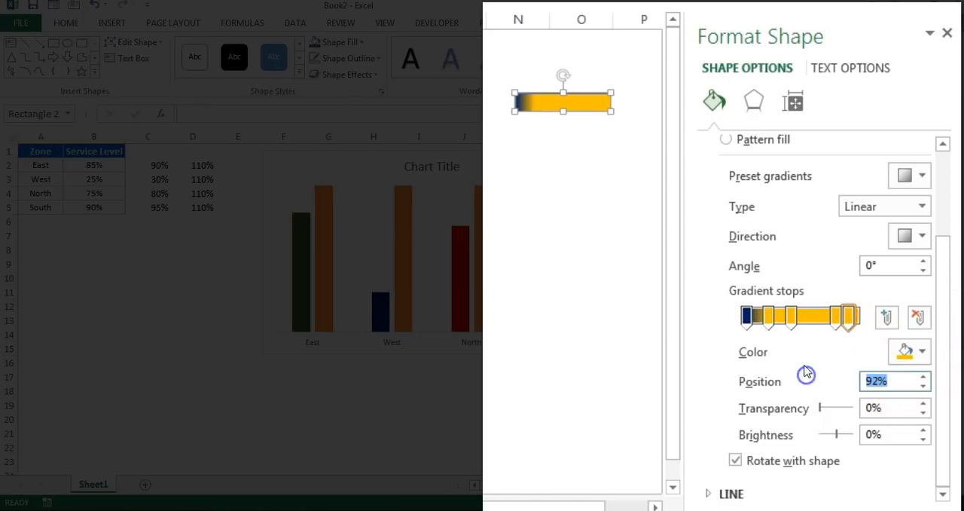
{"action": "left_click", "coordinate": [861, 319]}
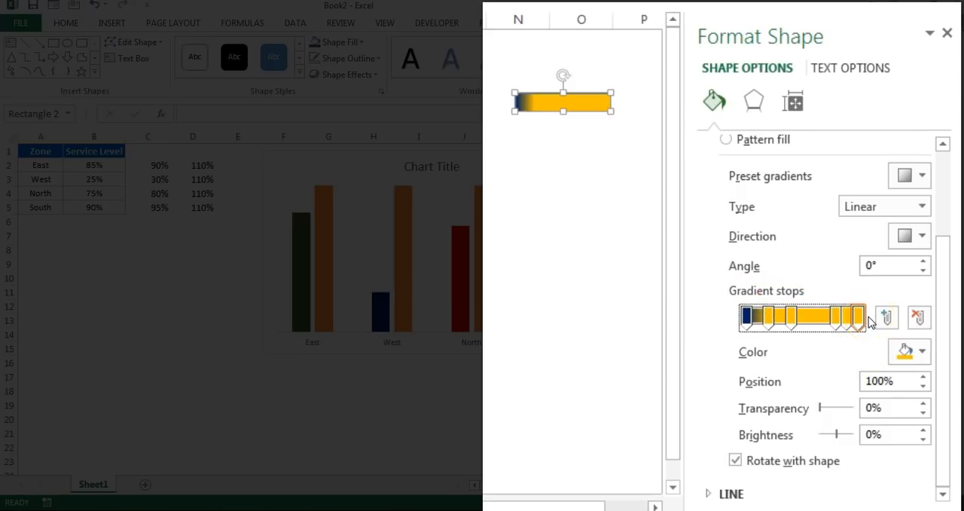
- Color the rectangle's gradient stops at 0%, 20% and 40% black, white and black
{"action": "left_click", "coordinate": [920, 351]}
{"action": "left_click", "coordinate": [817, 397]}
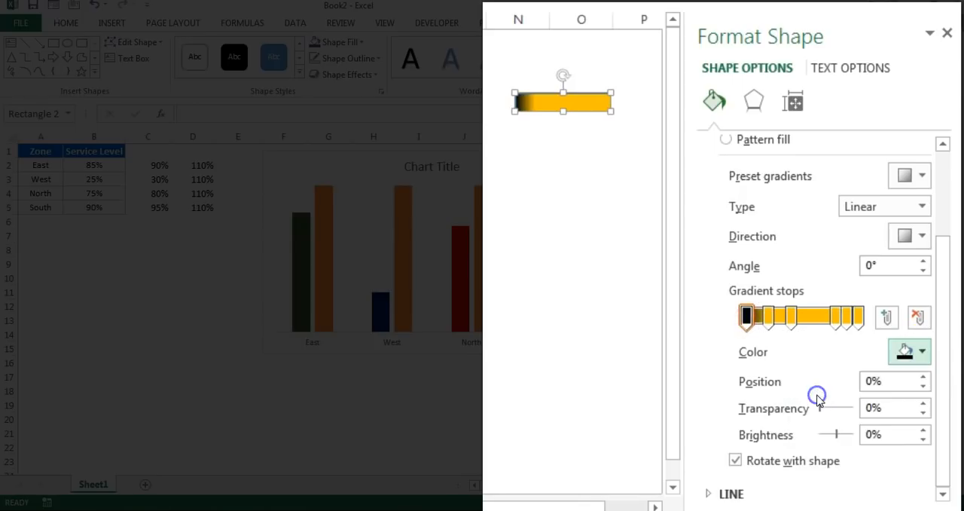
{"action": "left_click", "coordinate": [769, 318]}
{"action": "left_click", "coordinate": [922, 352]}
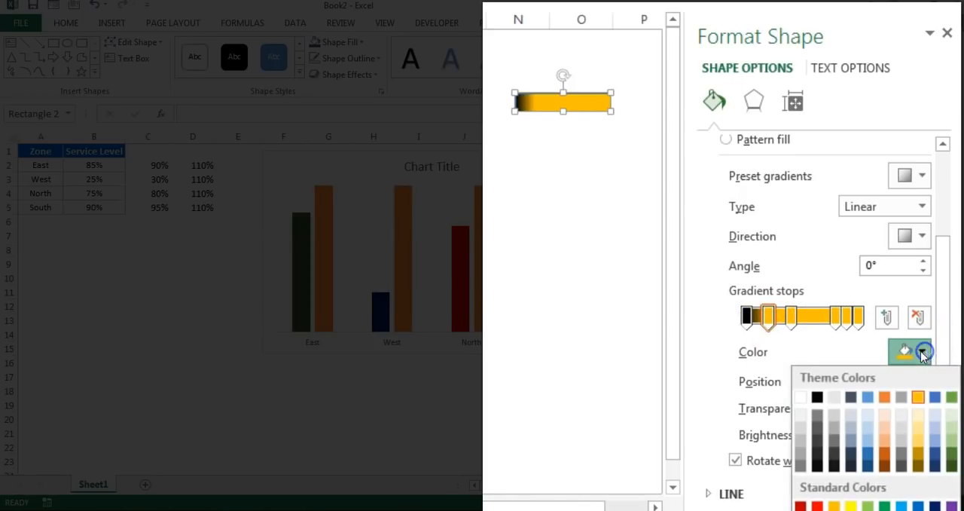
{"action": "left_click", "coordinate": [800, 397]}
{"action": "left_click", "coordinate": [791, 316]}
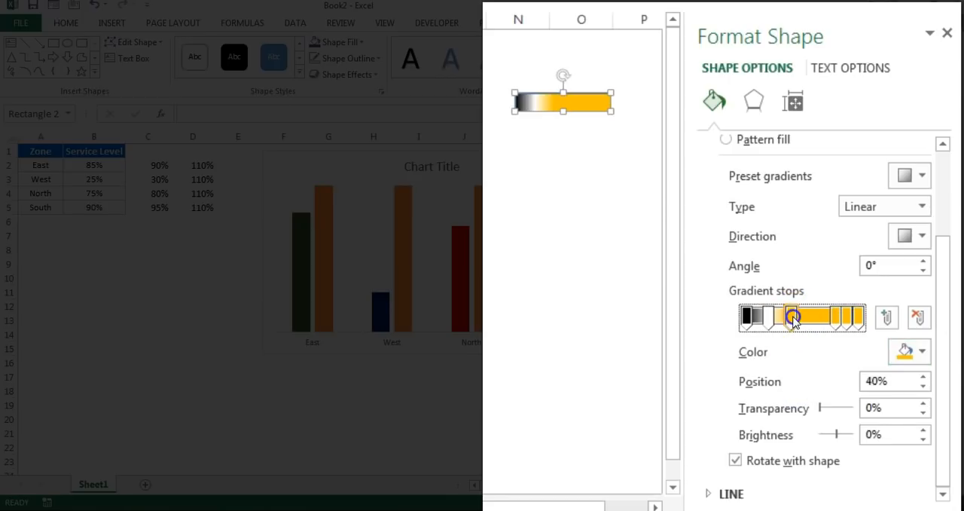
{"action": "left_click", "coordinate": [922, 352]}
{"action": "left_click", "coordinate": [818, 397]}
{"action": "left_click", "coordinate": [836, 317]}
{"action": "left_click", "coordinate": [923, 352]}
{"action": "left_click", "coordinate": [800, 397]}
{"action": "left_click", "coordinate": [848, 318]}
- Color the gradient stops at 80%, 90% and 100% black, white and black
{"action": "left_click", "coordinate": [836, 316]}
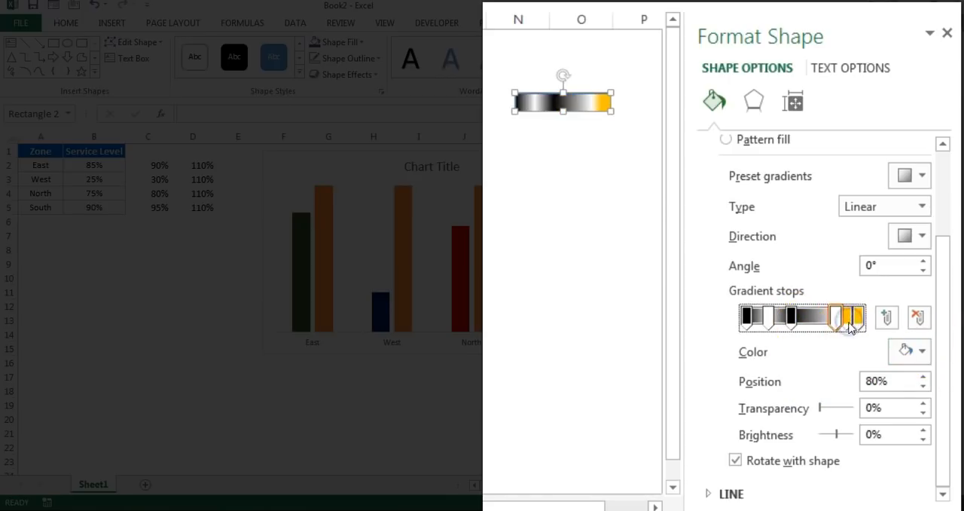
{"action": "left_click", "coordinate": [924, 352]}
{"action": "left_click", "coordinate": [817, 397]}
{"action": "left_click", "coordinate": [848, 317]}
{"action": "left_click", "coordinate": [922, 352]}
{"action": "left_click", "coordinate": [837, 399]}
{"action": "left_click", "coordinate": [858, 317]}
{"action": "left_click", "coordinate": [924, 351]}
{"action": "left_click", "coordinate": [817, 397]}
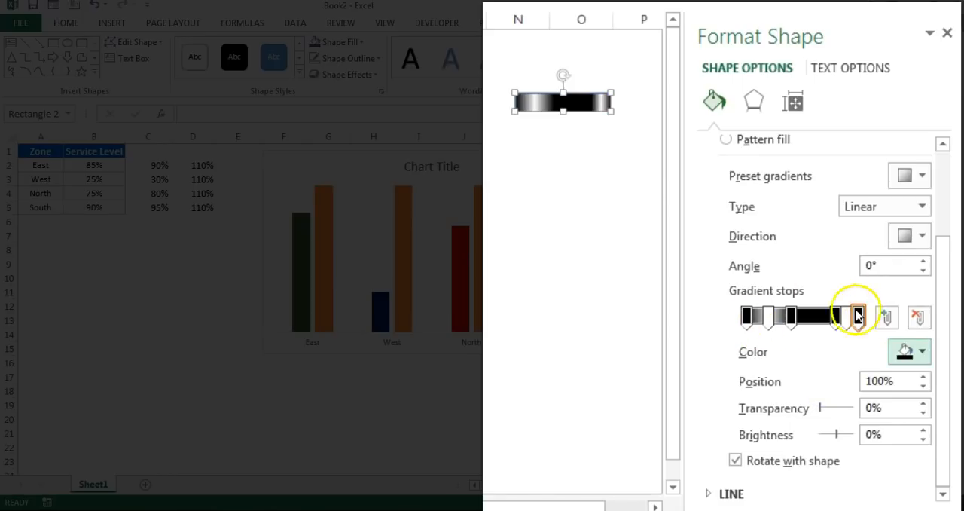
- Remove the outline from the gradient-filled rectangle
{"action": "left_click", "coordinate": [608, 153]}
{"action": "left_click", "coordinate": [565, 100]}
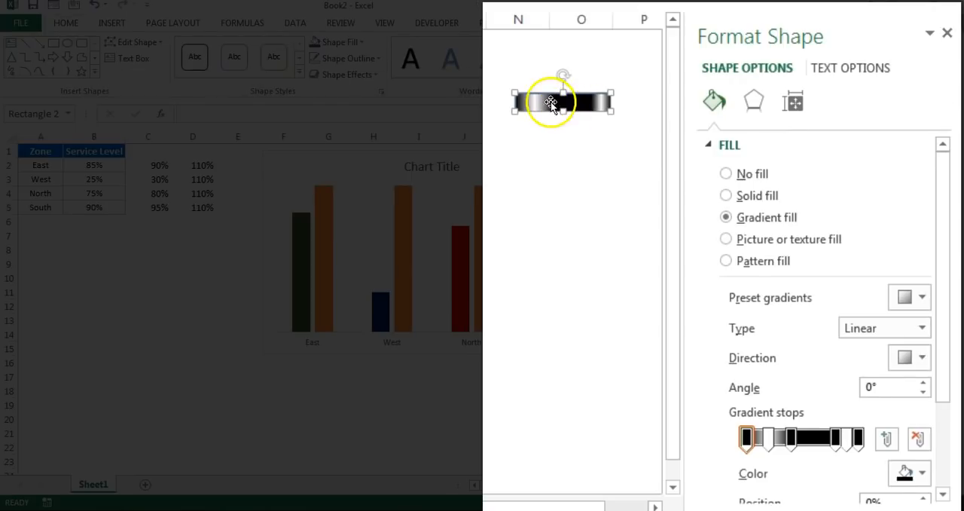
{"action": "left_click_drag", "start_coordinate": [947, 226], "coordinate": [951, 360]}
{"action": "left_click", "coordinate": [759, 494]}
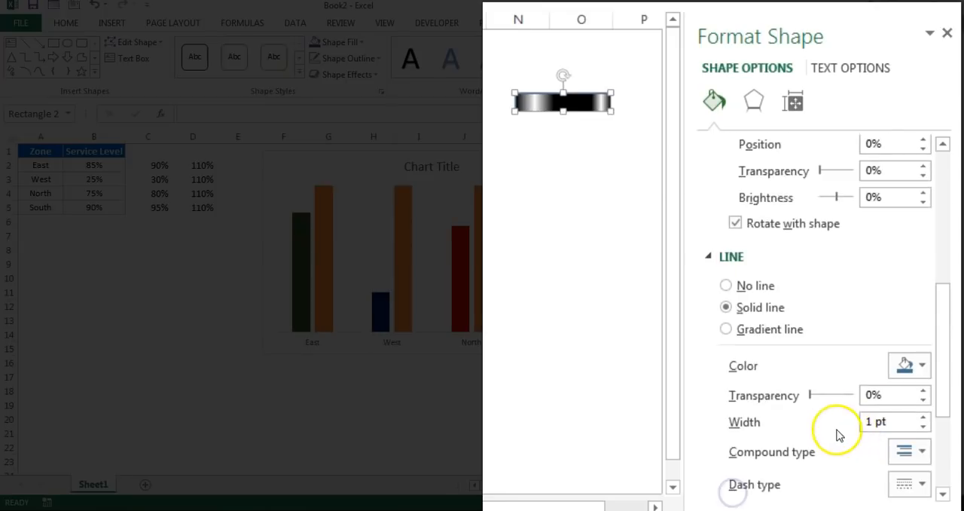
{"action": "left_click", "coordinate": [748, 292]}
{"action": "left_click", "coordinate": [585, 135]}
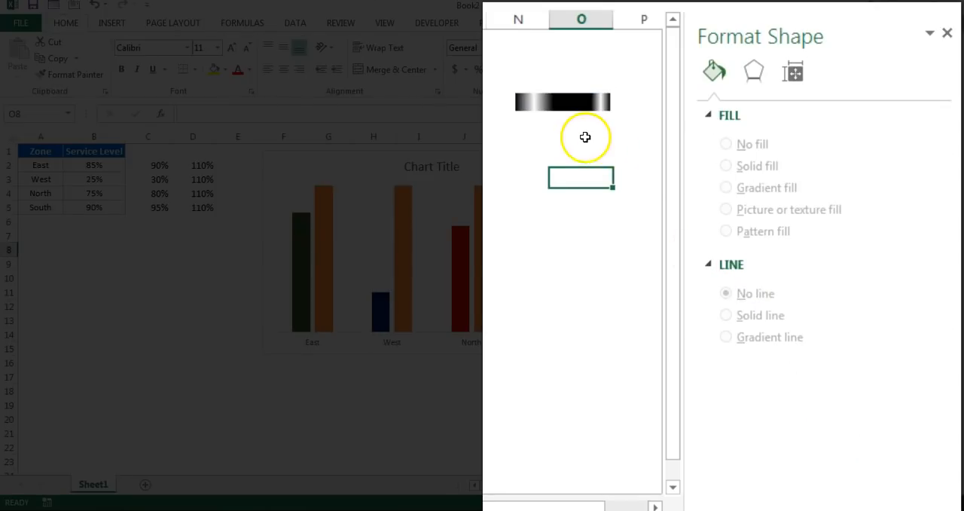
- Copy the rectangle straight down to about row 16 and stretch another copy to fill the gap between the two bars
{"action": "left_click", "coordinate": [571, 101]}
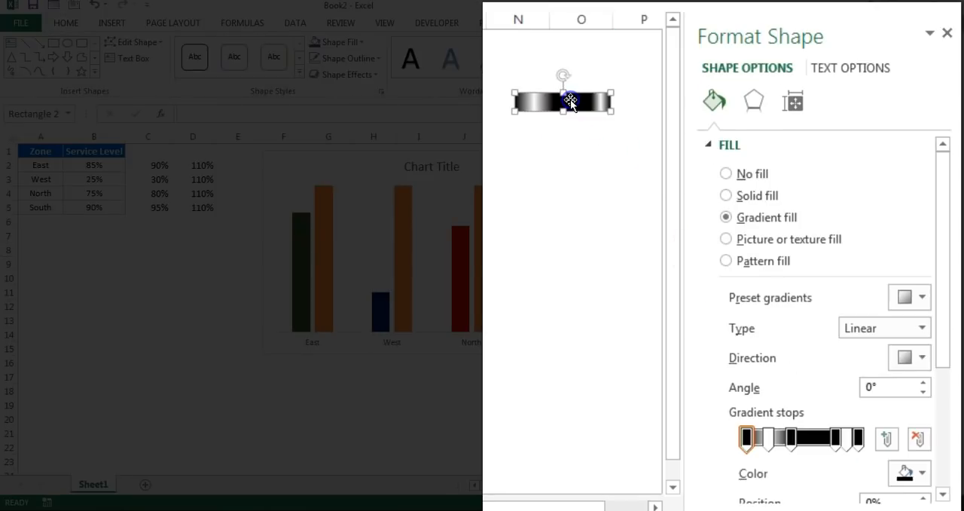
{"action": "left_click_drag", "start_coordinate": [573, 103], "coordinate": [579, 350]}
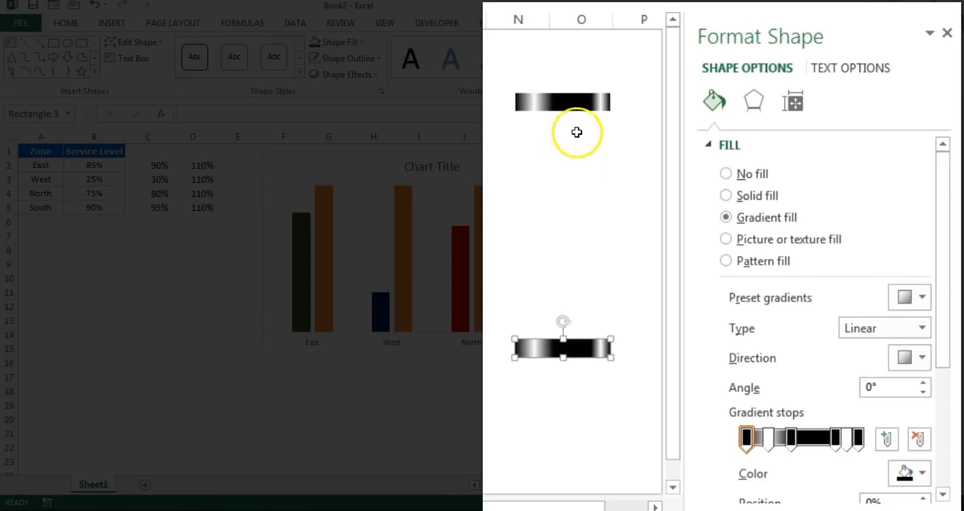
{"action": "left_click", "coordinate": [579, 101]}
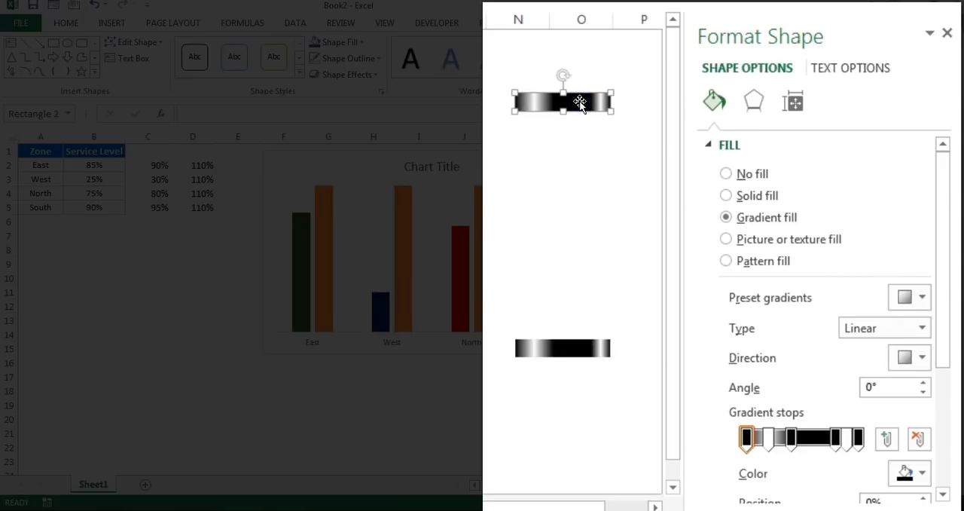
{"action": "left_click_drag", "start_coordinate": [583, 108], "coordinate": [552, 341]}
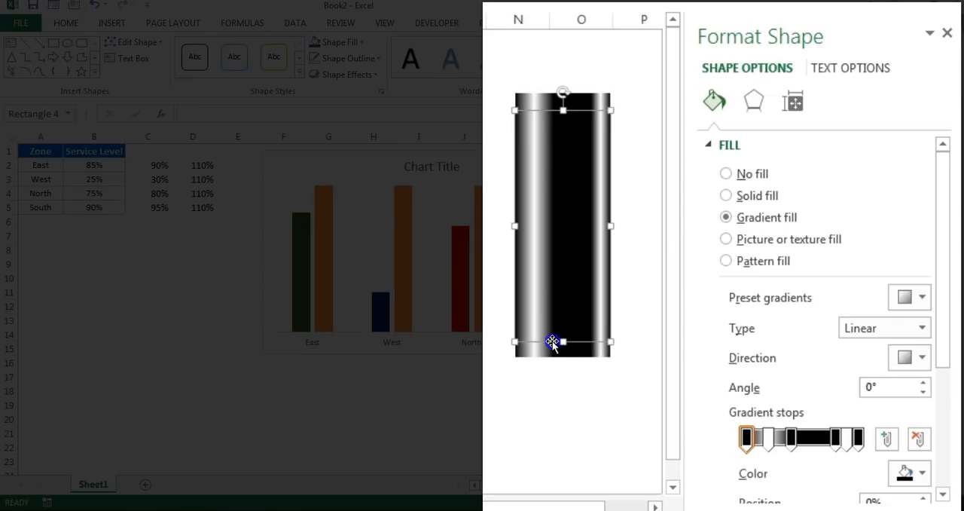
{"action": "left_click", "coordinate": [647, 297]}
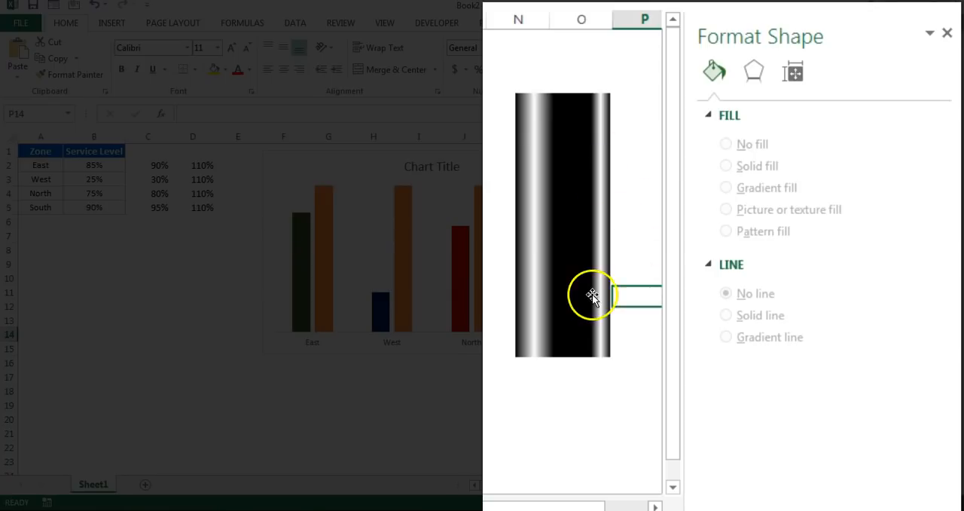
- On the tall middle rectangle, set the transparency of the 0% gradient stop to 50% and of the 20% stop to 75%
{"action": "left_click", "coordinate": [572, 214]}
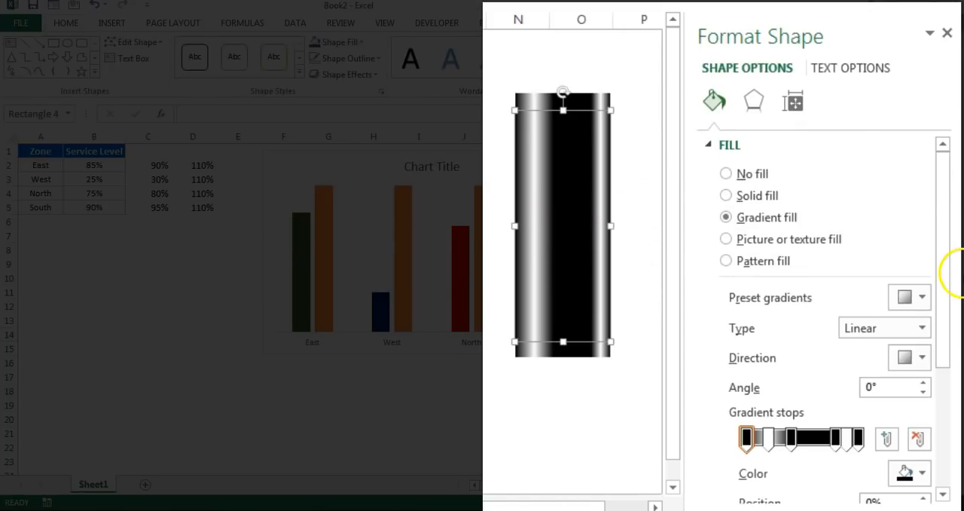
{"action": "left_click_drag", "start_coordinate": [947, 176], "coordinate": [952, 303]}
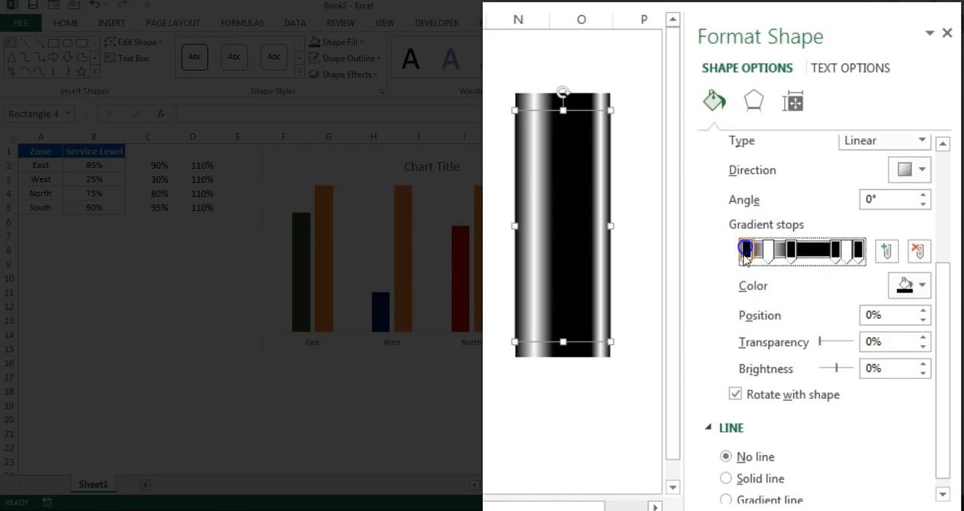
{"action": "double_click", "coordinate": [876, 341]}
{"action": "type", "text": "50"}
{"action": "left_click", "coordinate": [769, 253]}
{"action": "left_click_drag", "start_coordinate": [885, 342], "coordinate": [829, 340]}
{"action": "key", "text": "Return"}
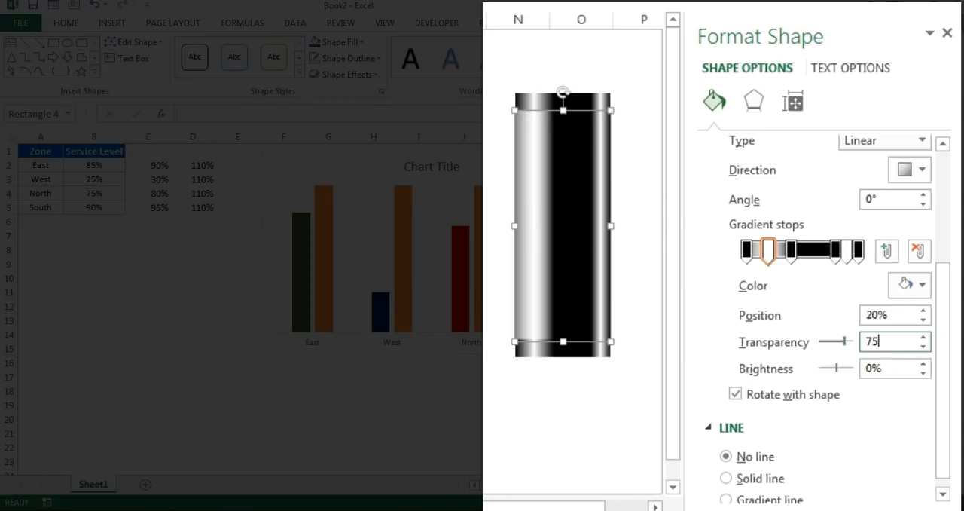
- Set the transparency of the middle rectangle's gradient stops at 40% and 80% to 100%
{"action": "left_click", "coordinate": [791, 250]}
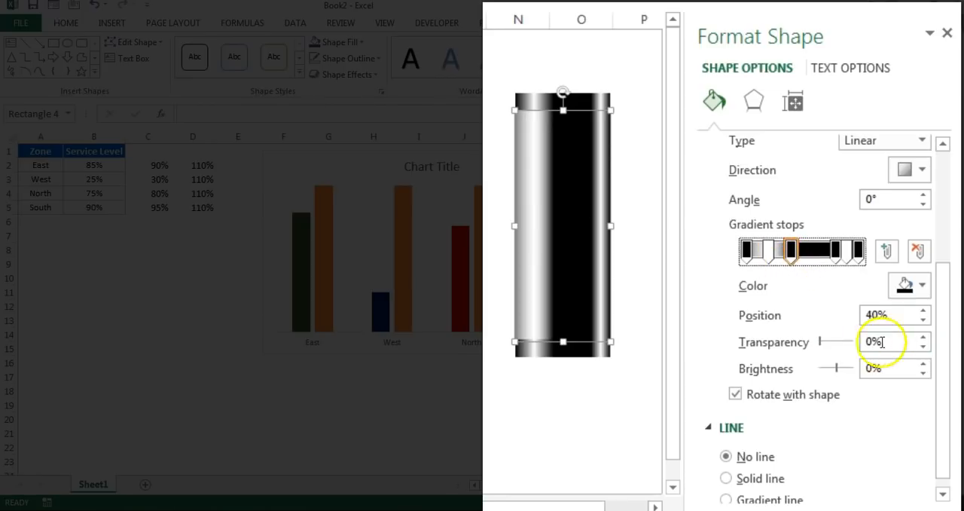
{"action": "left_click_drag", "start_coordinate": [897, 341], "coordinate": [768, 337]}
{"action": "type", "text": "1"}
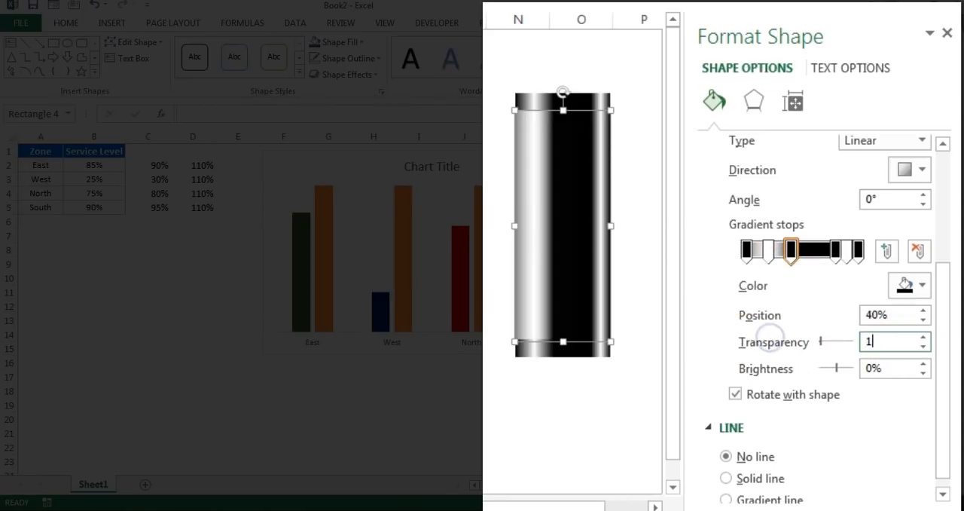
{"action": "type", "text": "00"}
{"action": "key", "text": "Return"}
{"action": "left_click", "coordinate": [835, 251]}
{"action": "left_click", "coordinate": [891, 340]}
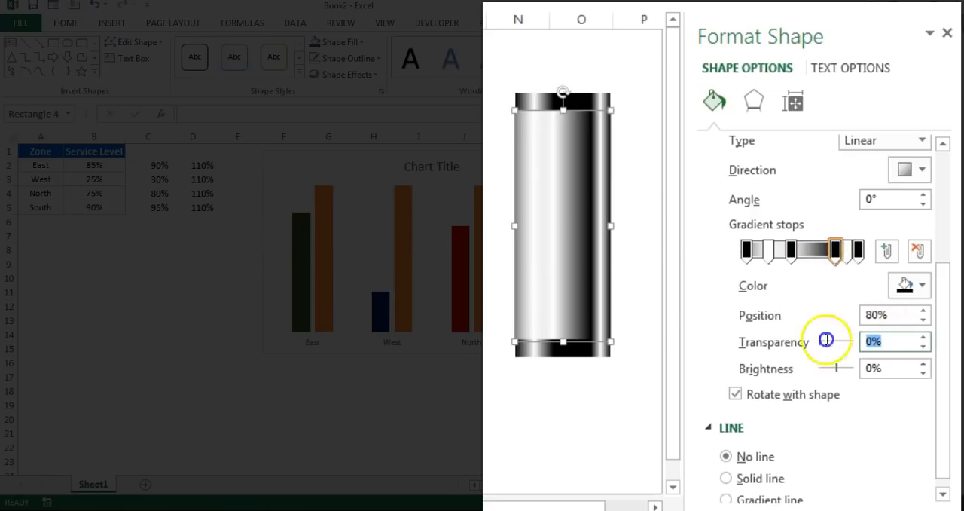
{"action": "type", "text": "100"}
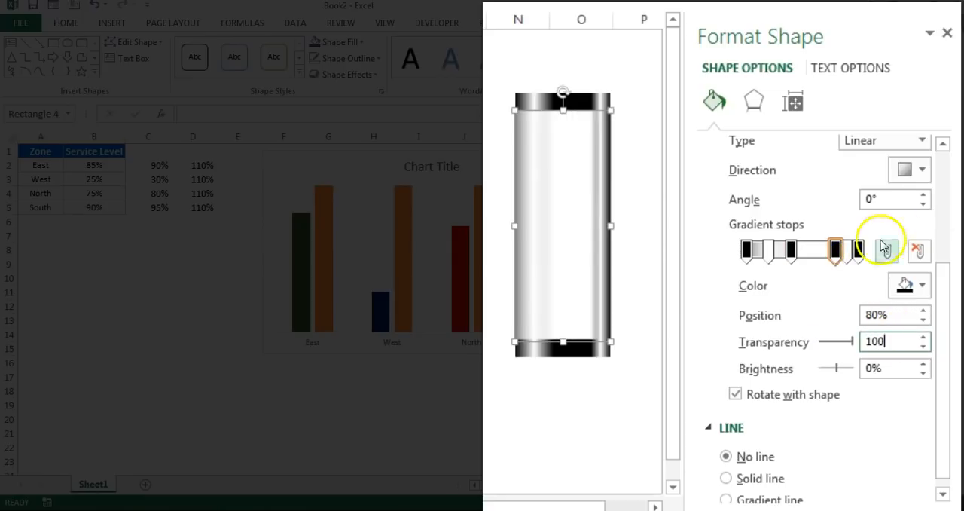
- Set the transparency of the 90% gradient stop to 75% and make the 100% stop partly transparent as well
{"action": "left_click", "coordinate": [845, 252]}
{"action": "left_click_drag", "start_coordinate": [889, 341], "coordinate": [860, 338]}
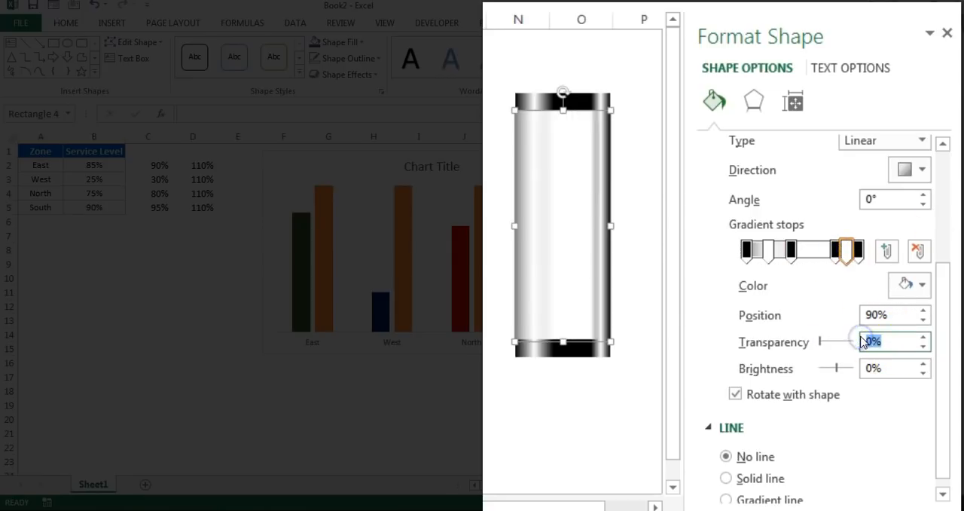
{"action": "type", "text": "75"}
{"action": "left_click", "coordinate": [857, 251]}
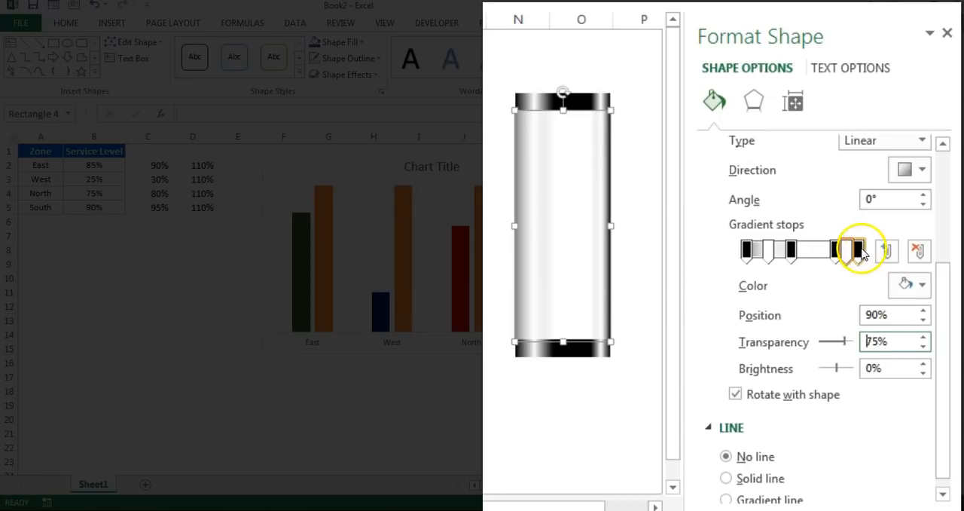
{"action": "left_click_drag", "start_coordinate": [904, 339], "coordinate": [798, 339]}
{"action": "left_click", "coordinate": [570, 409]}
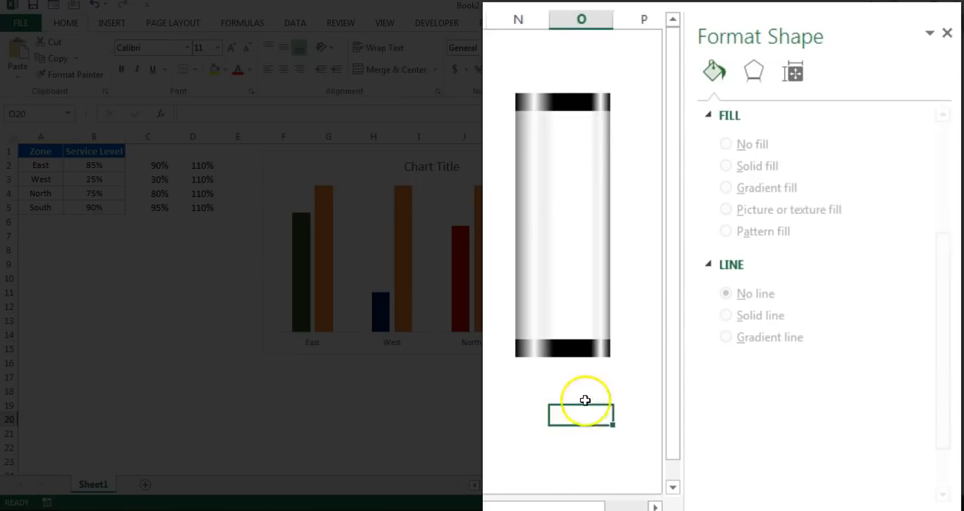
- Group the top bar, the tall middle rectangle and the bottom bar into one glass tube shape
{"action": "left_click", "coordinate": [615, 381]}
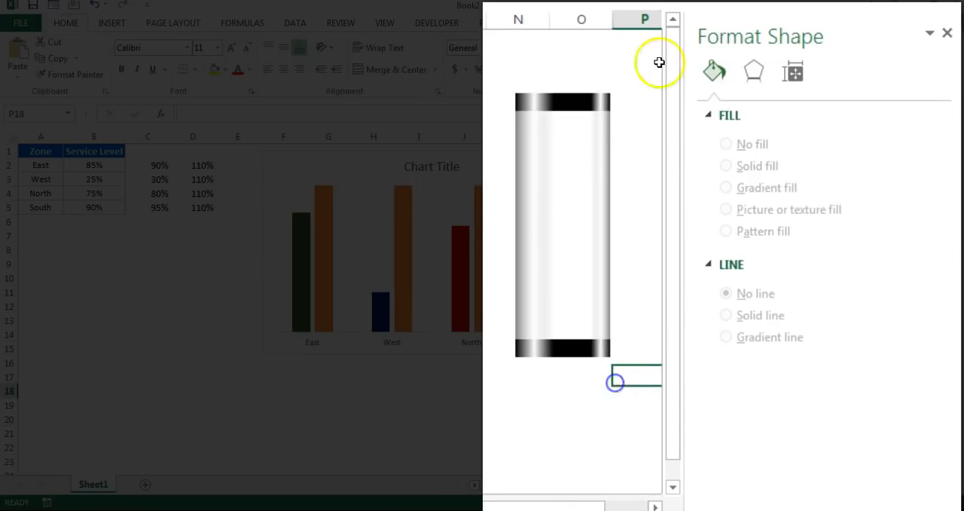
{"action": "left_click", "coordinate": [582, 96]}
{"action": "left_click", "coordinate": [587, 349], "text": "shift"}
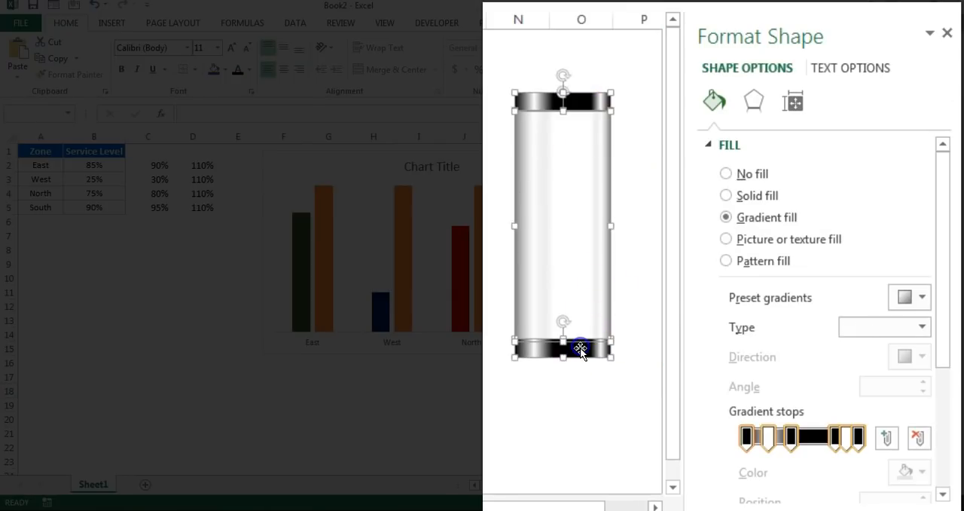
{"action": "right_click", "coordinate": [586, 348]}
{"action": "mouse_move", "coordinate": [662, 188]}
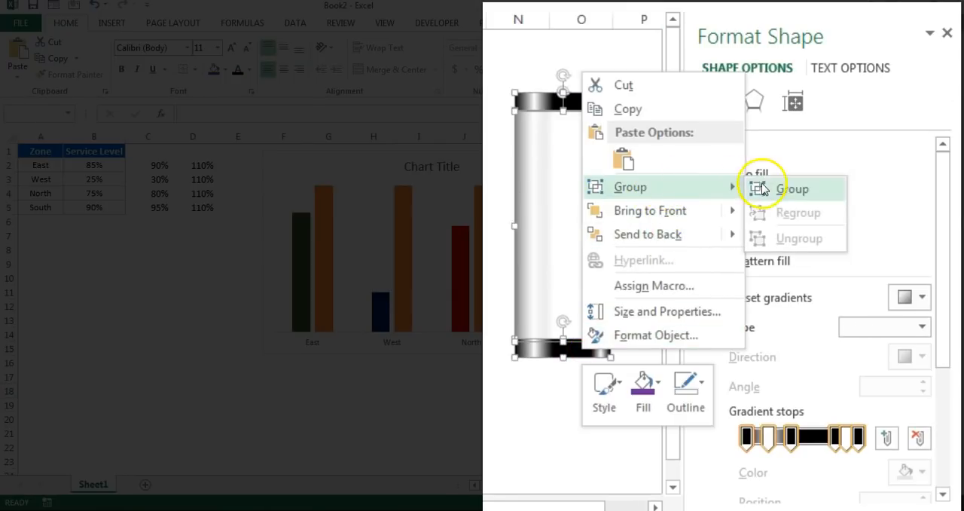
{"action": "left_click", "coordinate": [776, 186]}
{"action": "left_click", "coordinate": [638, 99]}
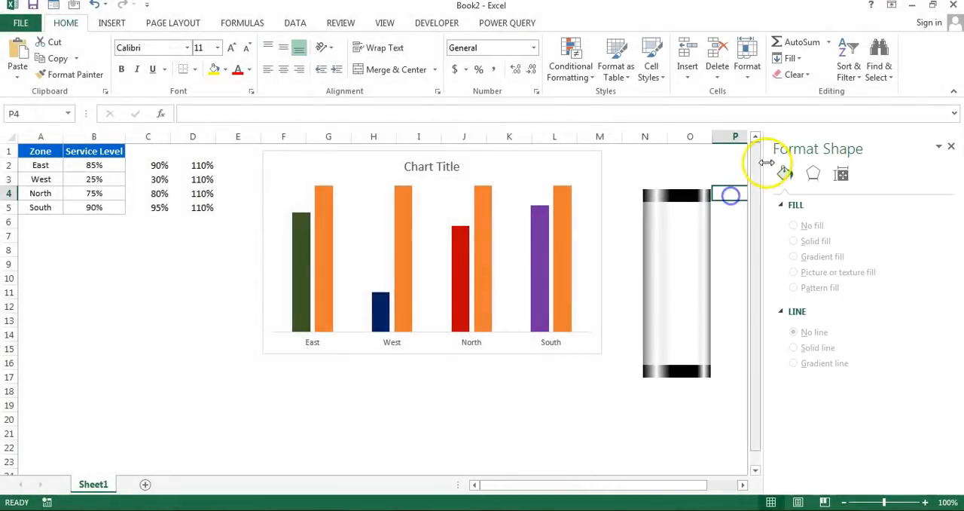
- Copy the grouped glass tube and paste it onto the chart's orange 110% column series
{"action": "left_click", "coordinate": [696, 204]}
{"action": "left_click", "coordinate": [565, 207]}
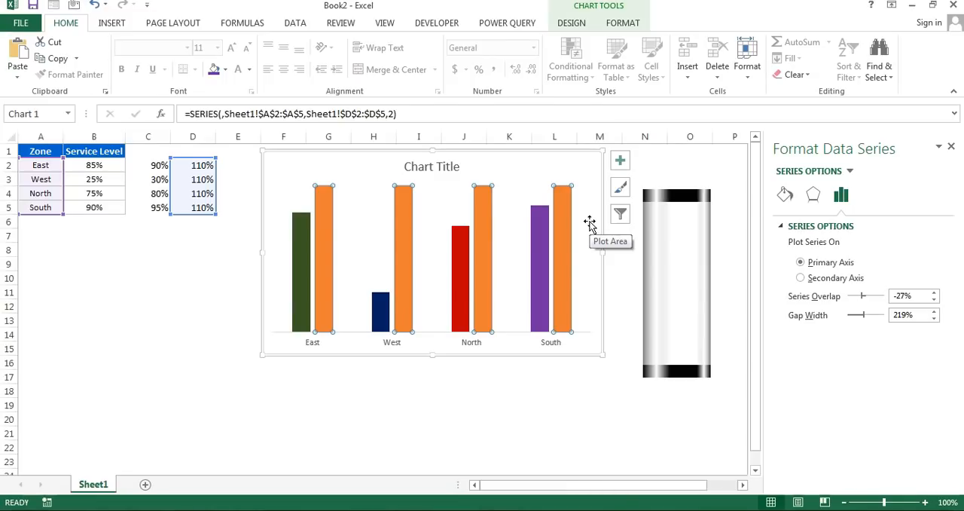
{"action": "key", "text": "ctrl+v"}
- Set the glass tube series' overlap to 100% and its gap width to 60%
{"action": "right_click", "coordinate": [559, 224]}
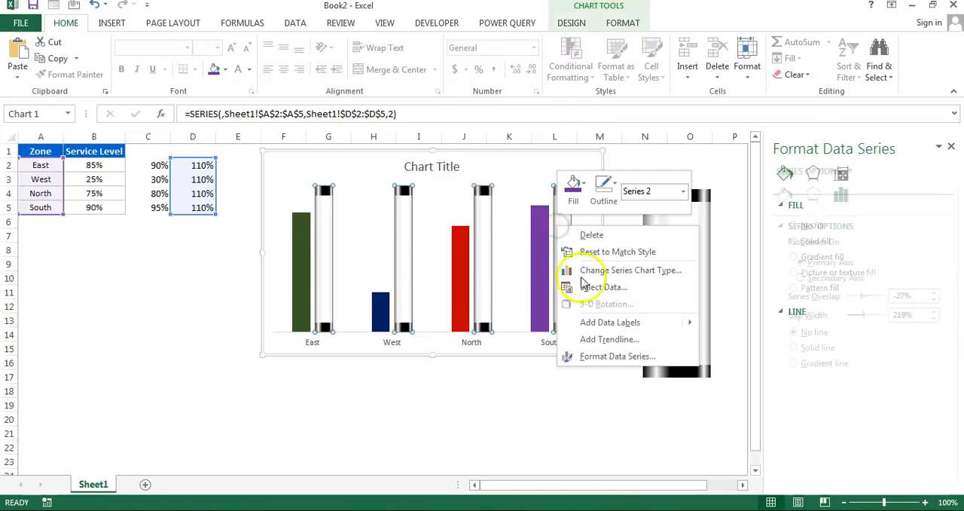
{"action": "left_click", "coordinate": [610, 360]}
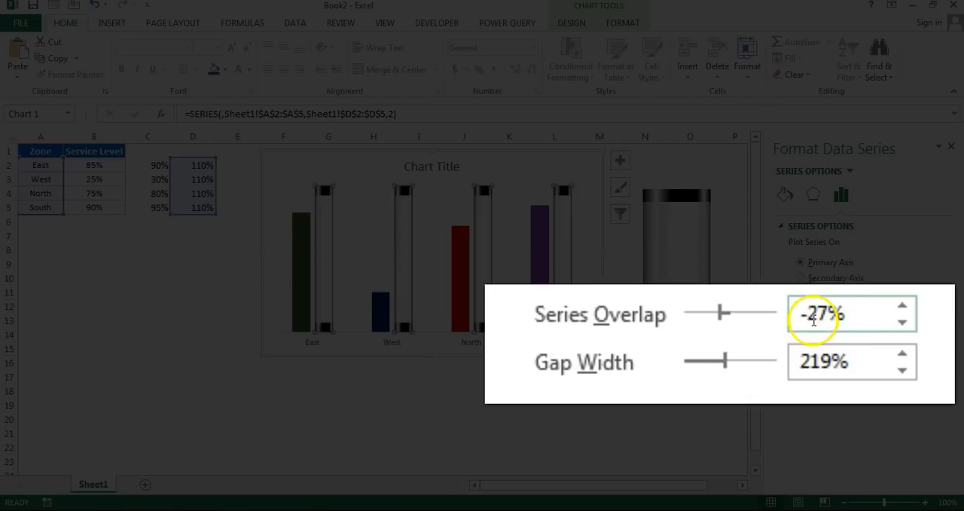
{"action": "left_click_drag", "start_coordinate": [842, 314], "coordinate": [719, 308]}
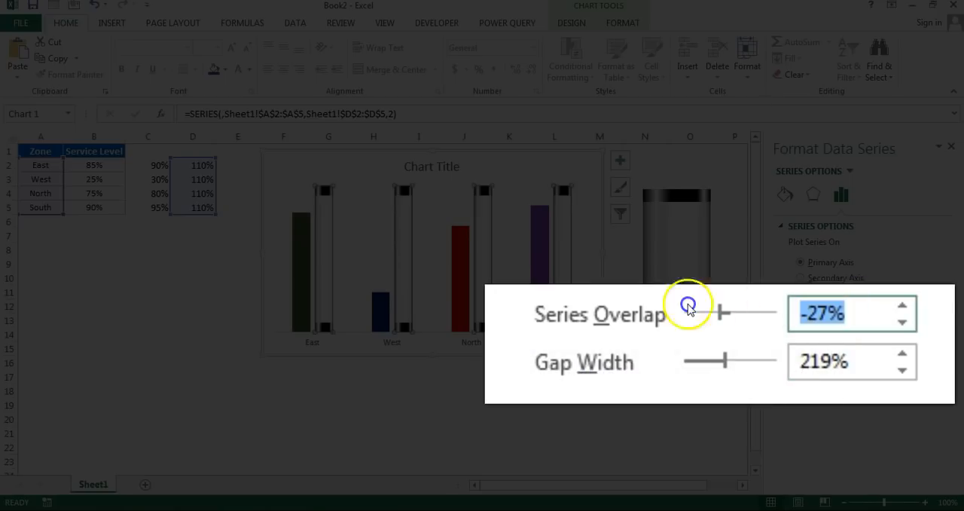
{"action": "type", "text": "100"}
{"action": "key", "text": "Return"}
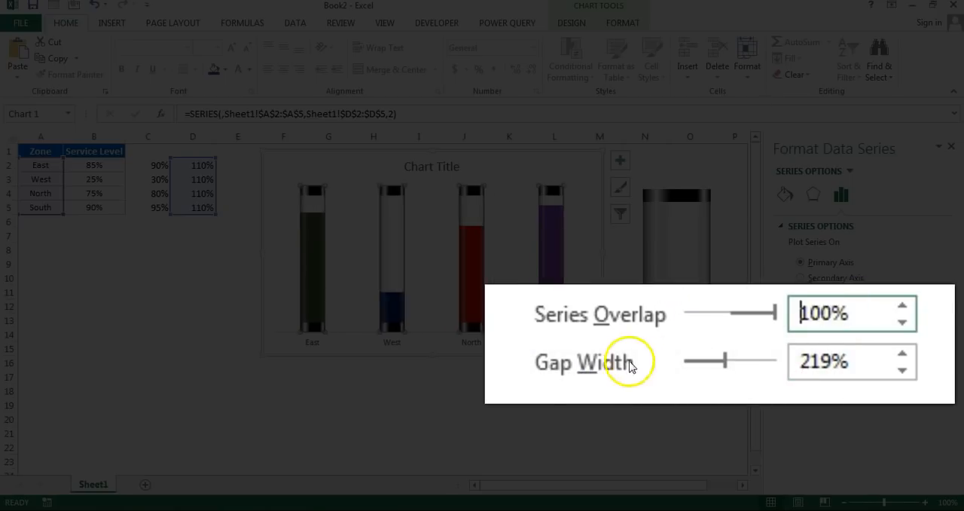
{"action": "left_click_drag", "start_coordinate": [870, 367], "coordinate": [727, 355]}
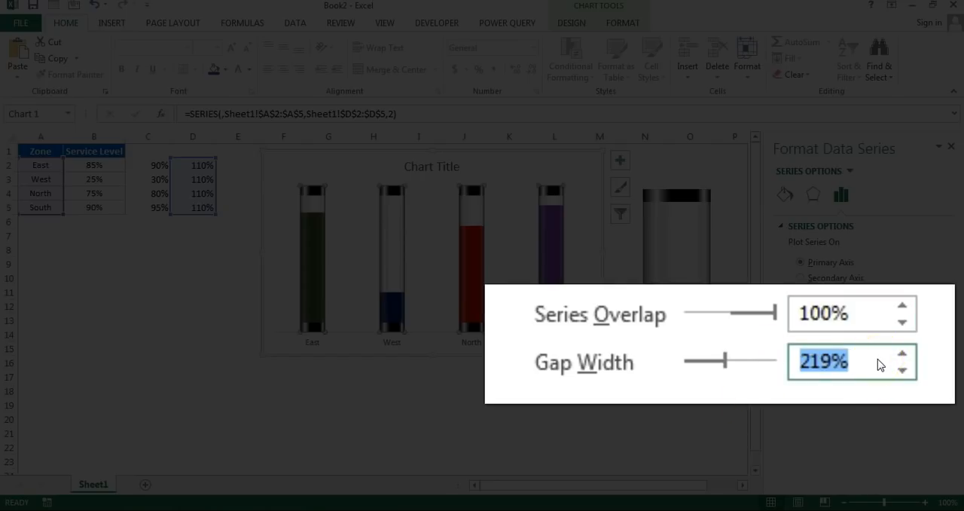
{"action": "type", "text": "60"}
{"action": "key", "text": "Return"}
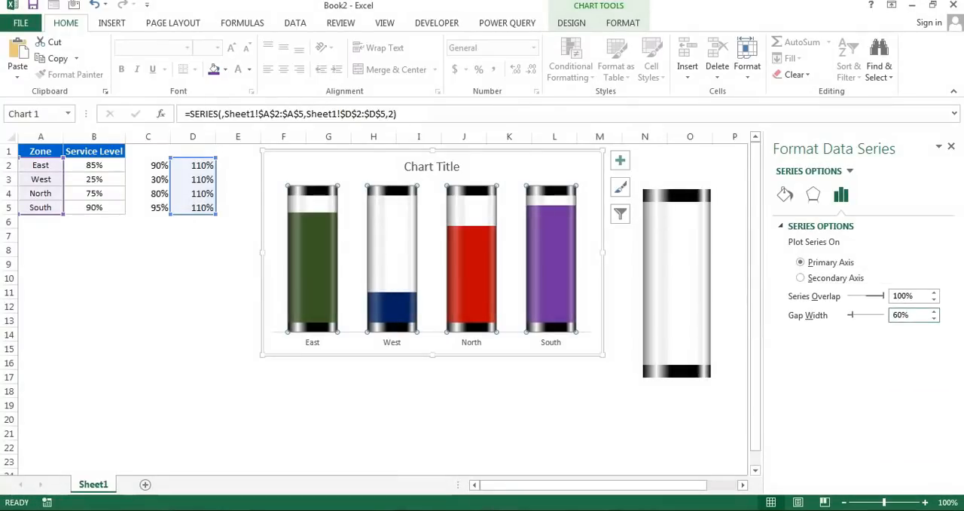
{"action": "left_click", "coordinate": [550, 388]}
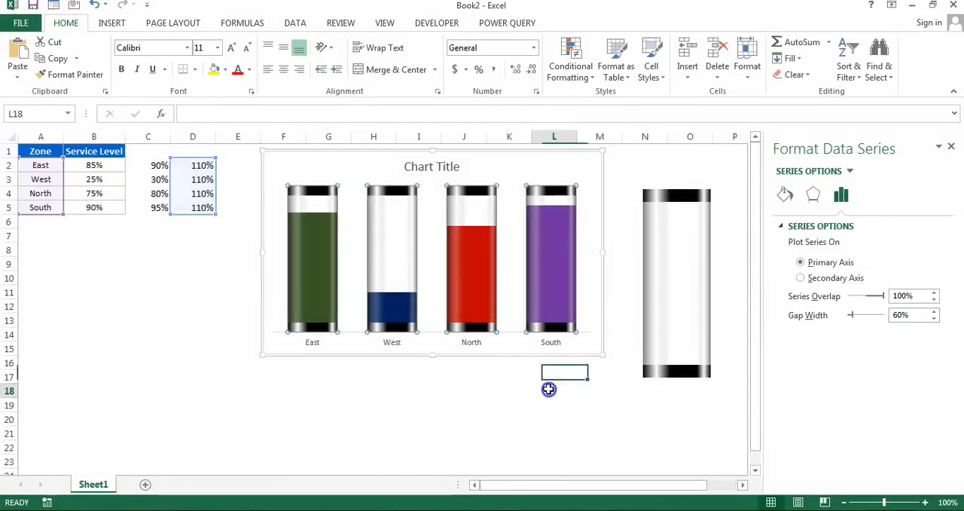
- Format the chart's zone axis labels in bold black Agency FB at size 12
{"action": "left_click", "coordinate": [951, 146]}
{"action": "left_click", "coordinate": [469, 340]}
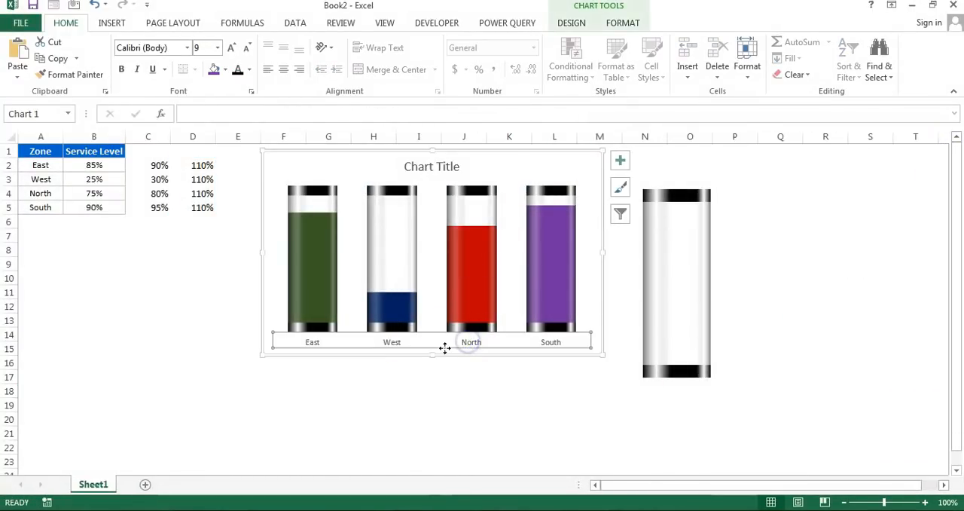
{"action": "left_click", "coordinate": [179, 48]}
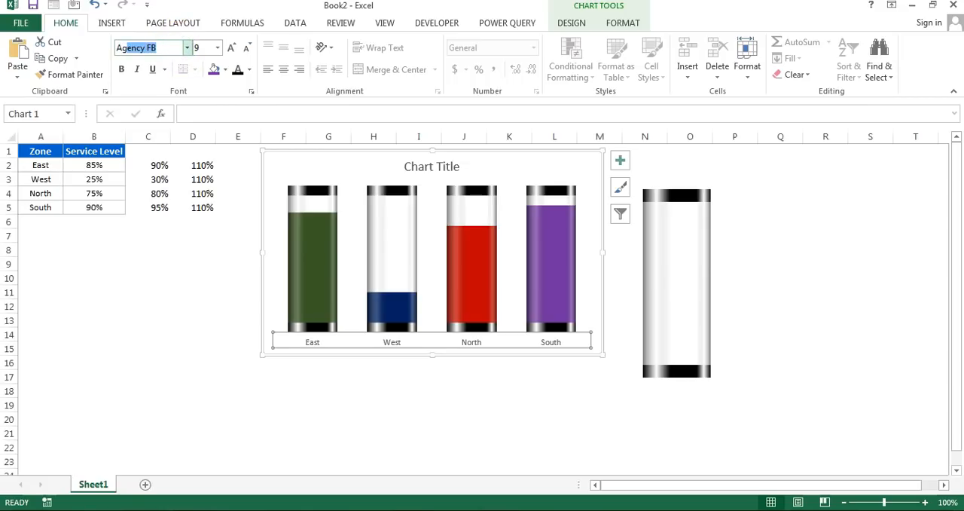
{"action": "type", "text": "A"}
{"action": "key", "text": "Return"}
{"action": "left_click", "coordinate": [121, 68]}
{"action": "left_click", "coordinate": [248, 70]}
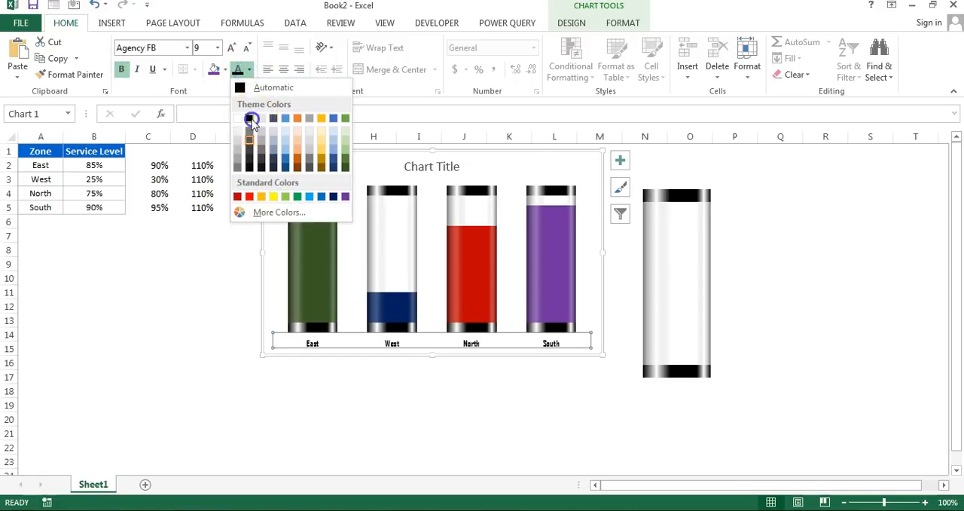
{"action": "left_click", "coordinate": [243, 71]}
{"action": "left_click", "coordinate": [235, 50]}
{"action": "left_click", "coordinate": [235, 50]}
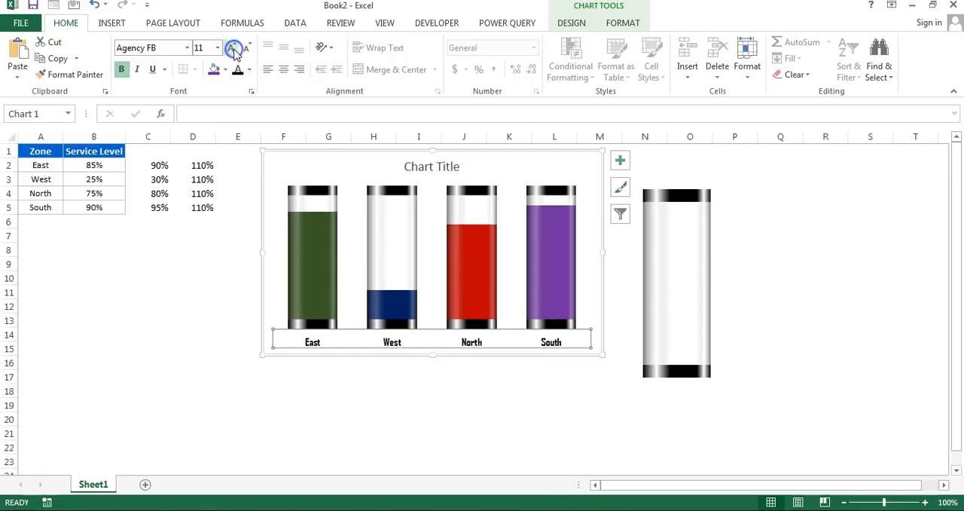
{"action": "left_click", "coordinate": [233, 49]}
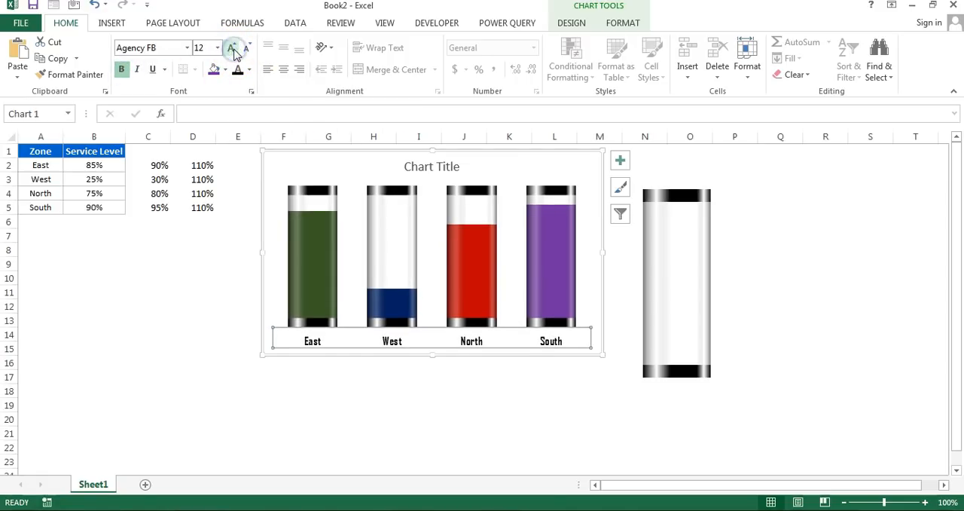
{"action": "left_click", "coordinate": [503, 373]}
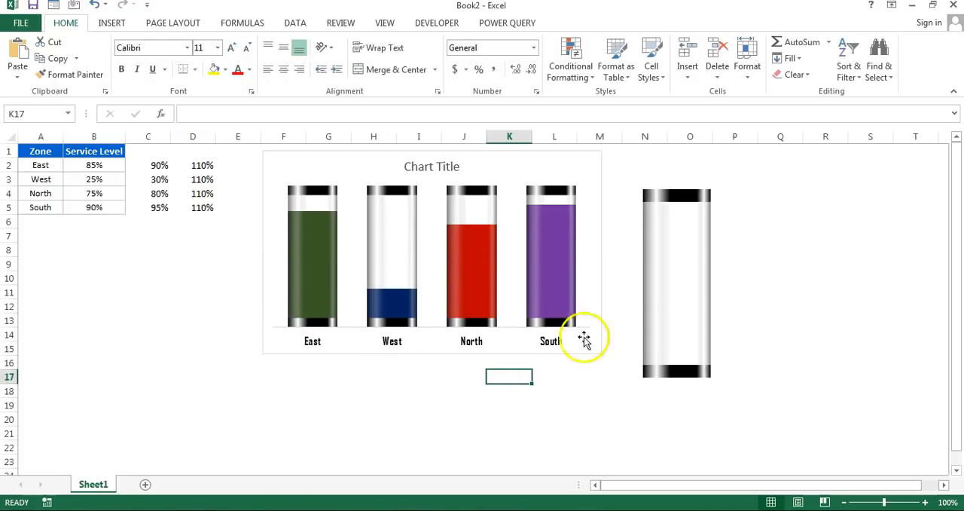
- Make the chart's horizontal axis line black with a 2¼ pt weight
{"action": "left_click", "coordinate": [364, 337]}
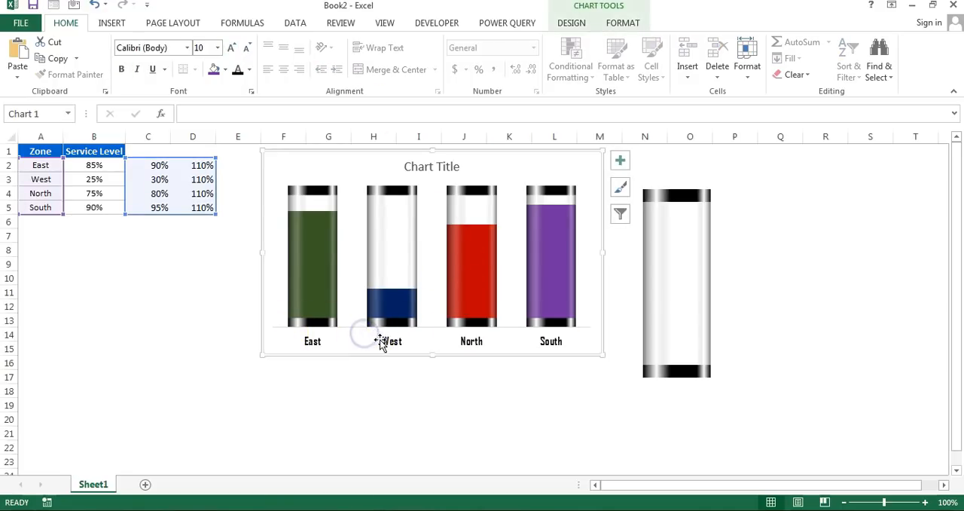
{"action": "left_click", "coordinate": [391, 341]}
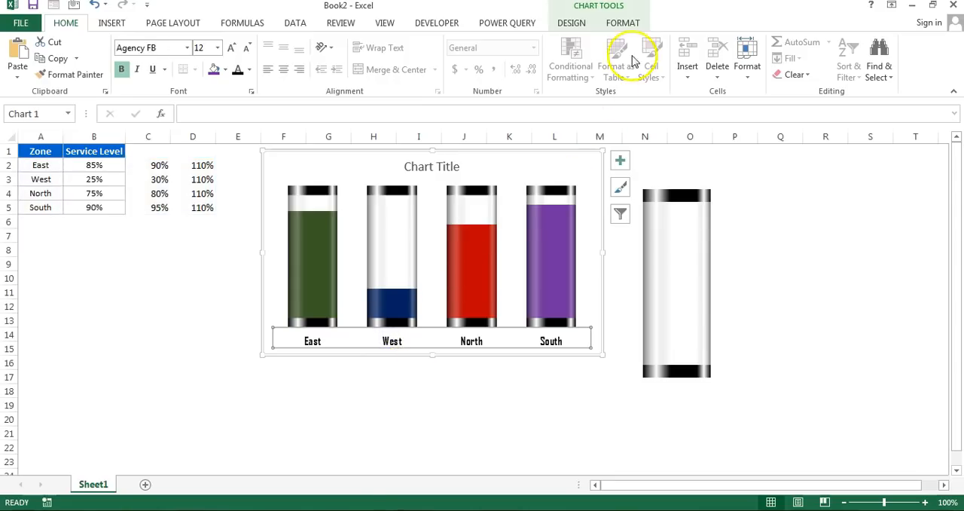
{"action": "left_click", "coordinate": [623, 23]}
{"action": "left_click", "coordinate": [394, 60]}
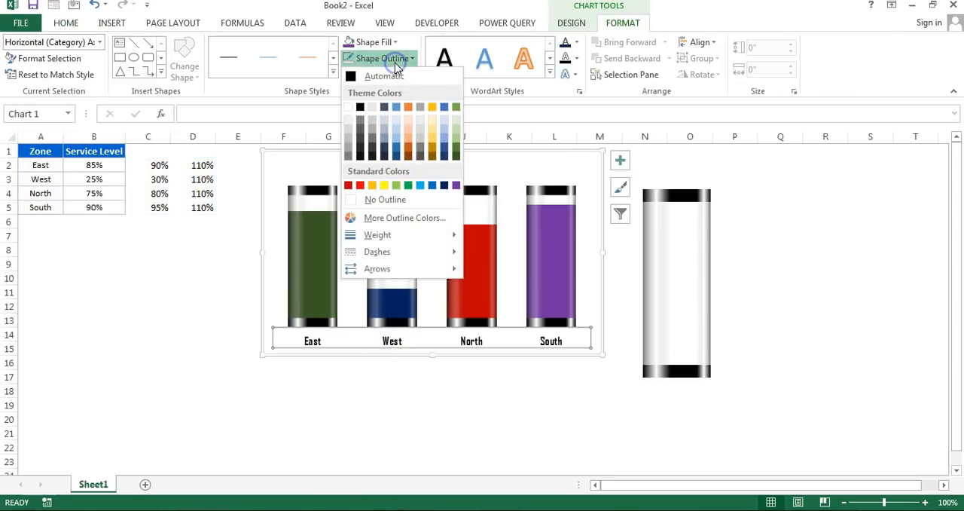
{"action": "left_click", "coordinate": [360, 110]}
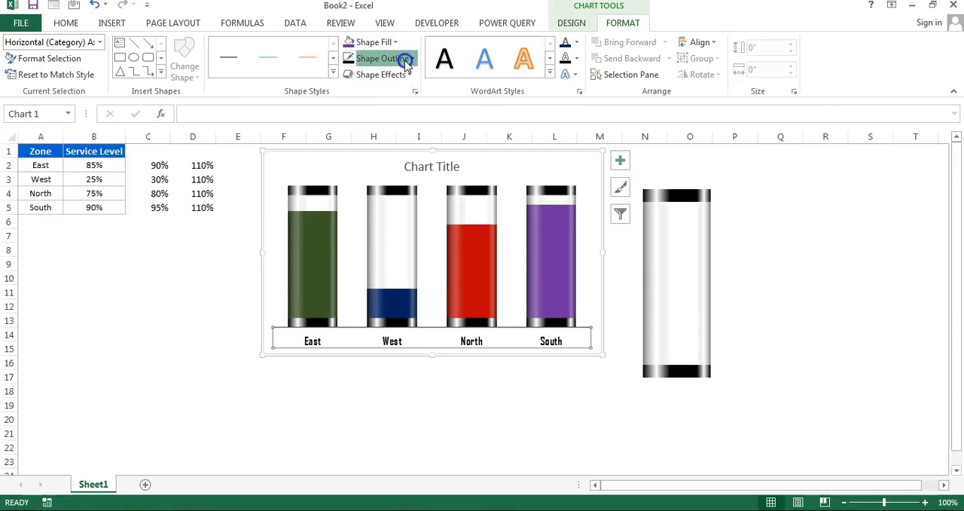
{"action": "left_click", "coordinate": [403, 59]}
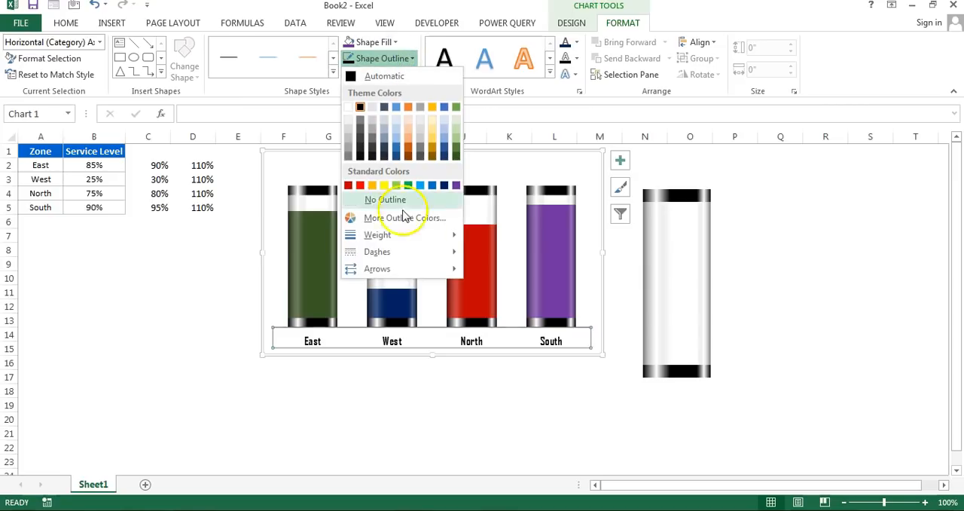
{"action": "mouse_move", "coordinate": [395, 237]}
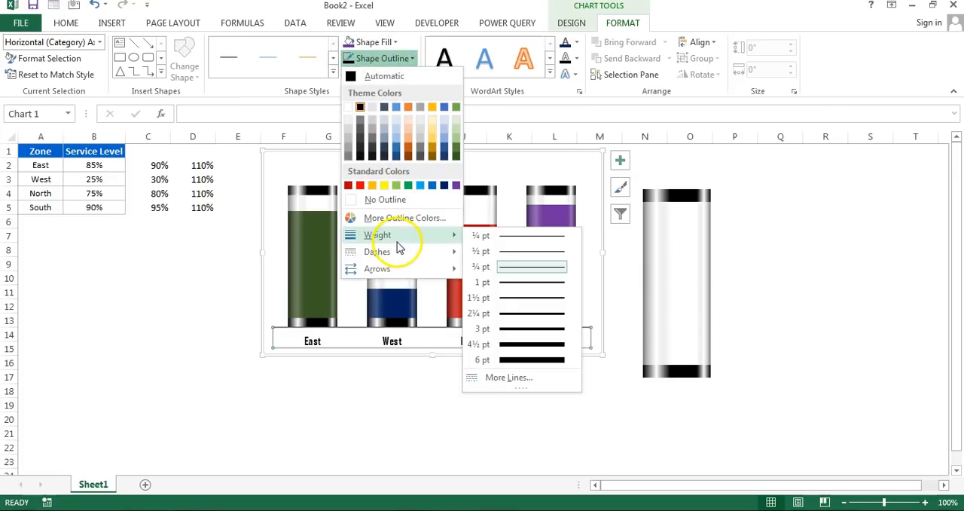
{"action": "left_click", "coordinate": [522, 320]}
{"action": "left_click", "coordinate": [518, 389]}
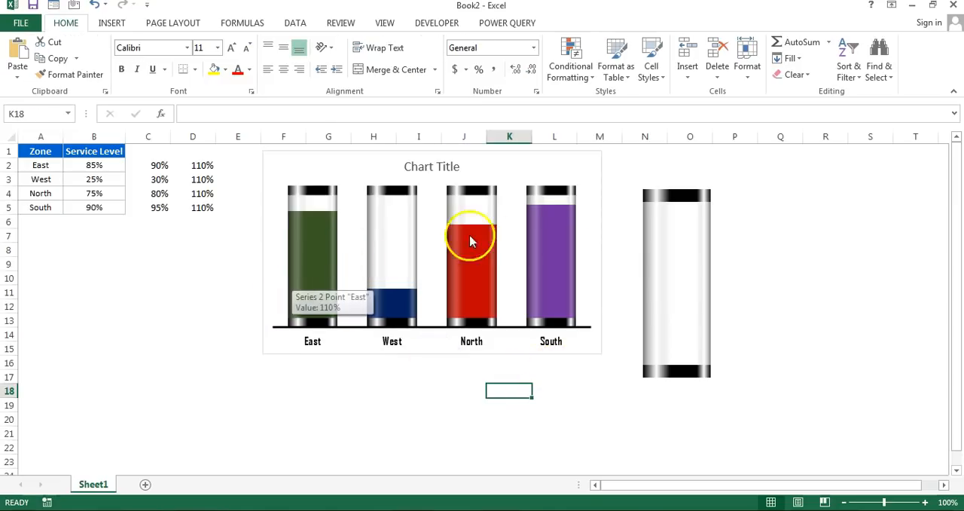
- Add data labels to the 110% glass tube series and shift the plot area down away from the chart title
{"action": "right_click", "coordinate": [557, 198]}
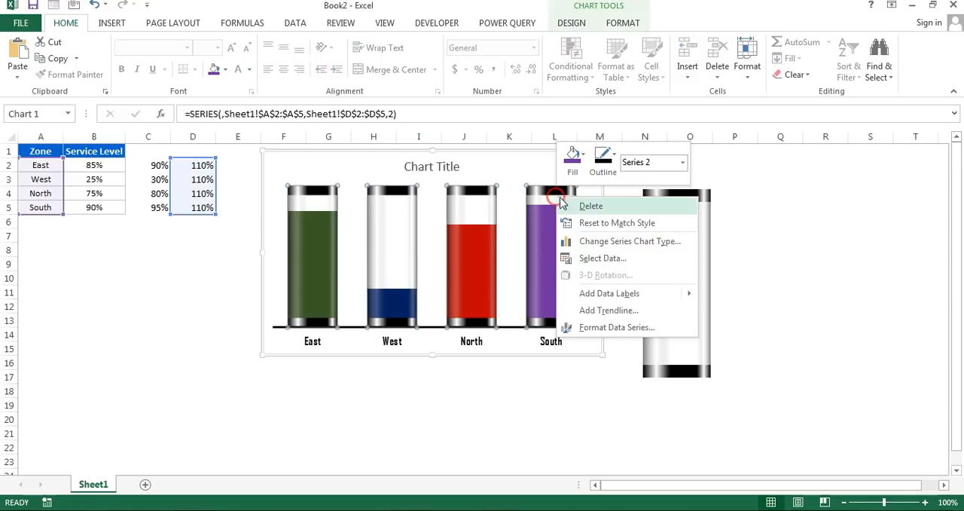
{"action": "left_click", "coordinate": [609, 296]}
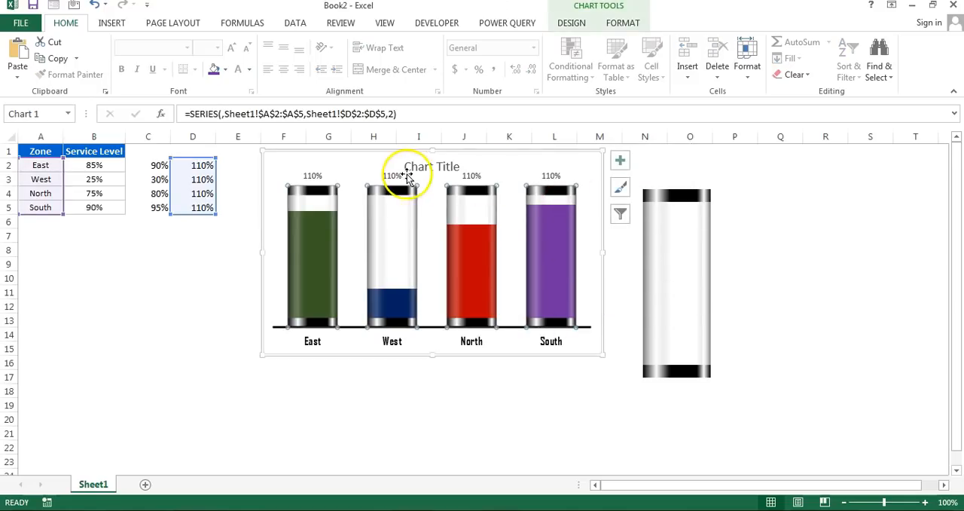
{"action": "left_click", "coordinate": [584, 181]}
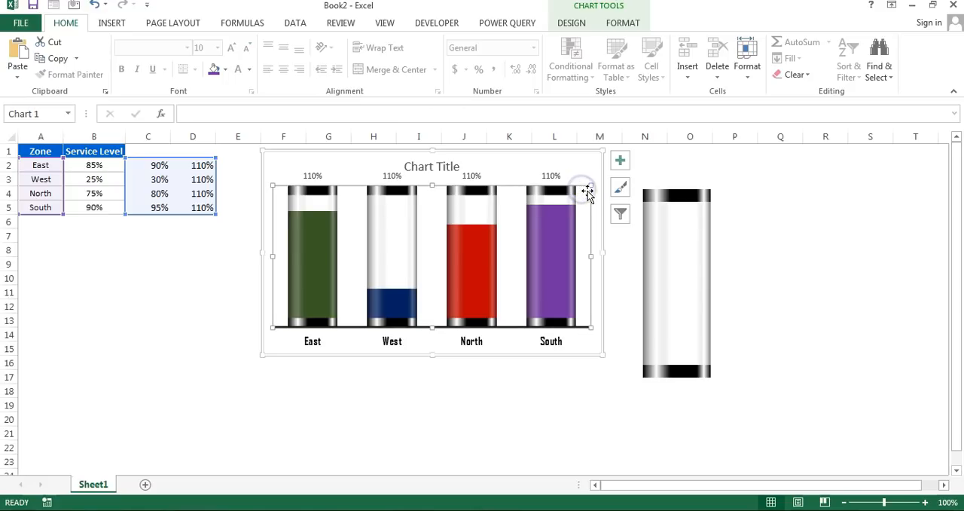
{"action": "left_click_drag", "start_coordinate": [592, 185], "coordinate": [592, 204]}
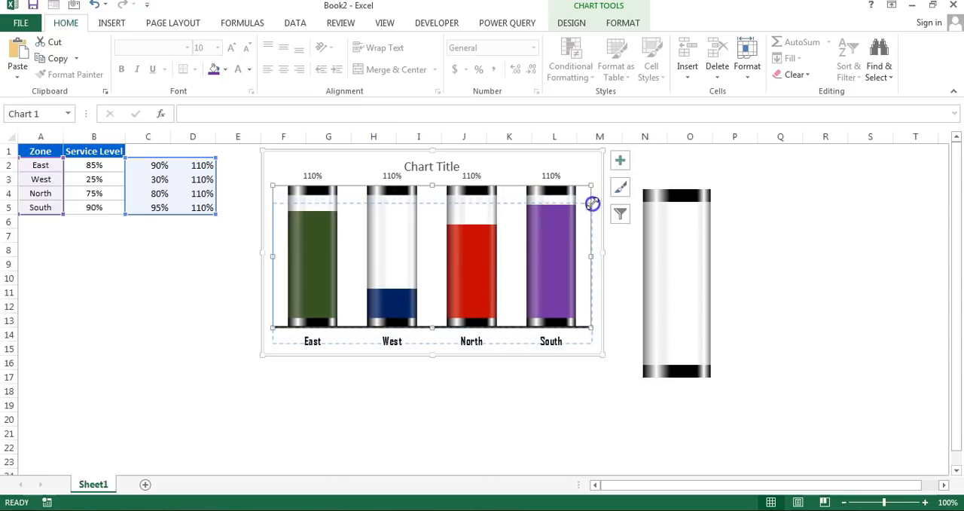
- Enlarge the chart by extending its lower edge and right edge
{"action": "left_click", "coordinate": [522, 446]}
{"action": "left_click", "coordinate": [520, 349]}
{"action": "left_click_drag", "start_coordinate": [433, 355], "coordinate": [433, 381]}
{"action": "left_click_drag", "start_coordinate": [604, 261], "coordinate": [633, 268]}
- Open the data label formatting and link the East column's label to cell B2
{"action": "left_click", "coordinate": [490, 201]}
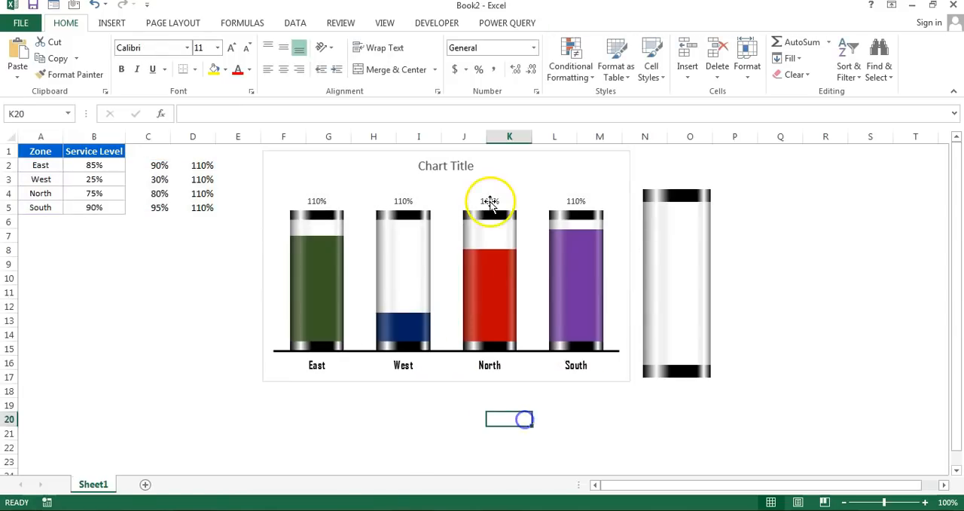
{"action": "right_click", "coordinate": [490, 202]}
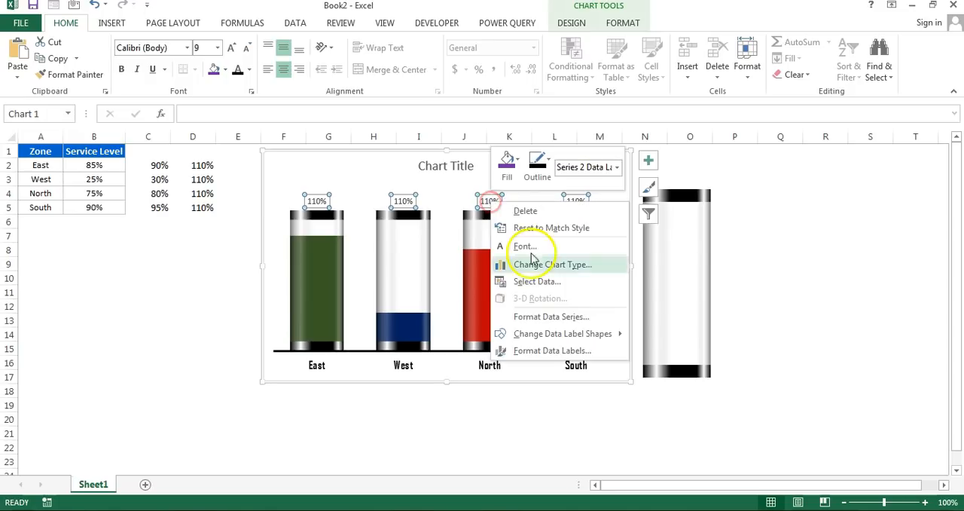
{"action": "left_click", "coordinate": [547, 351]}
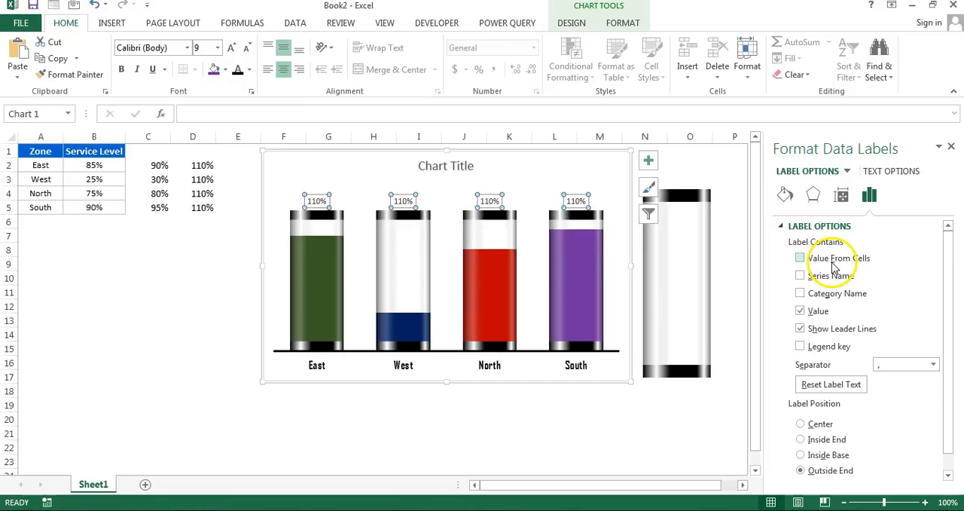
{"action": "left_click", "coordinate": [318, 206]}
{"action": "left_click", "coordinate": [271, 110]}
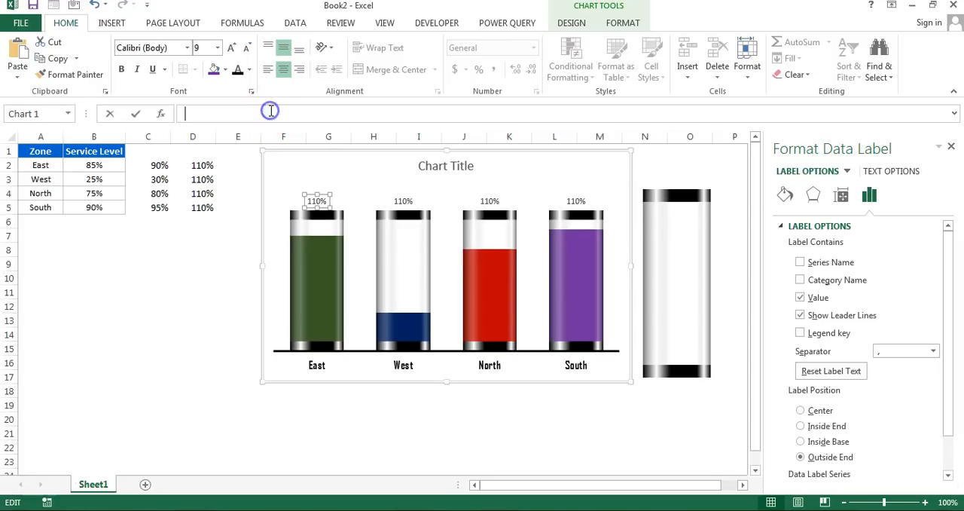
{"action": "type", "text": "="}
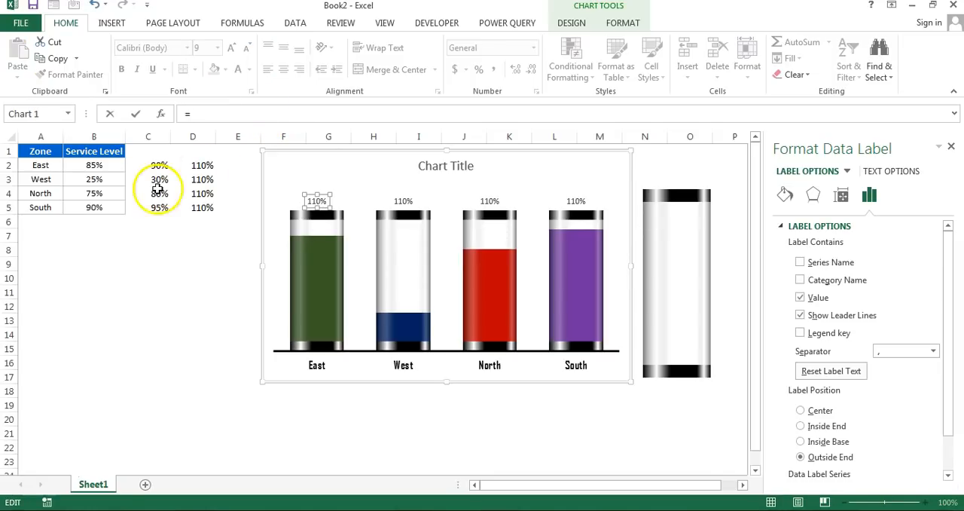
{"action": "left_click", "coordinate": [155, 165]}
{"action": "left_click", "coordinate": [95, 166]}
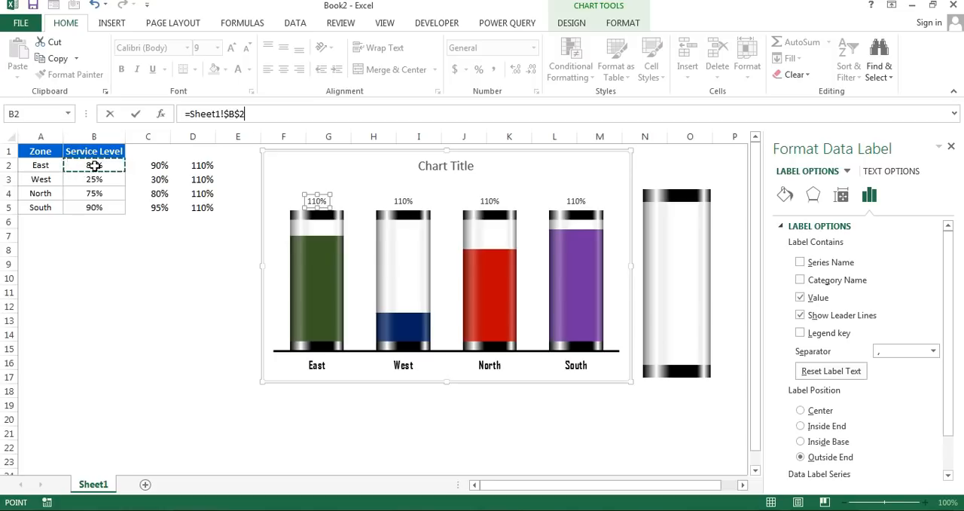
{"action": "key", "text": "Return"}
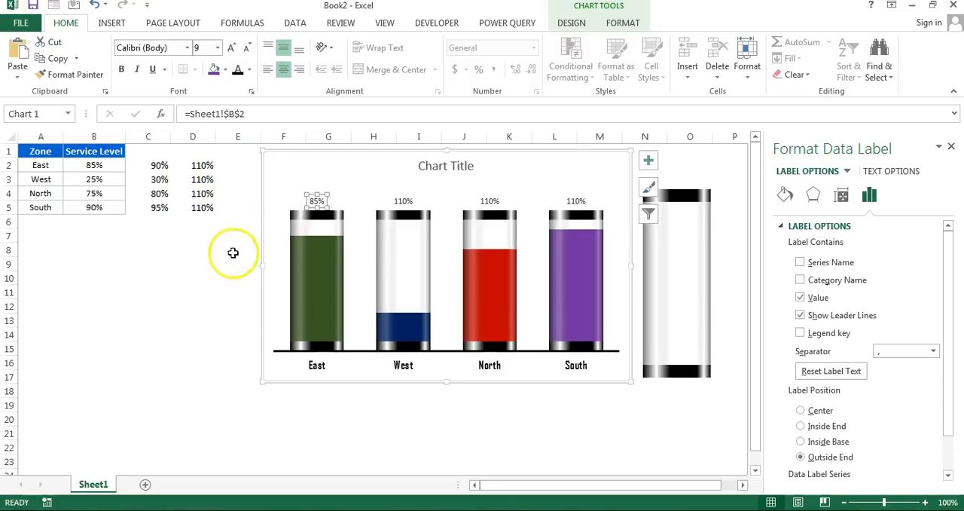
- Undo the East data label's link to cell B2
{"action": "left_click", "coordinate": [208, 275]}
{"action": "left_click", "coordinate": [267, 252]}
{"action": "left_click", "coordinate": [482, 202]}
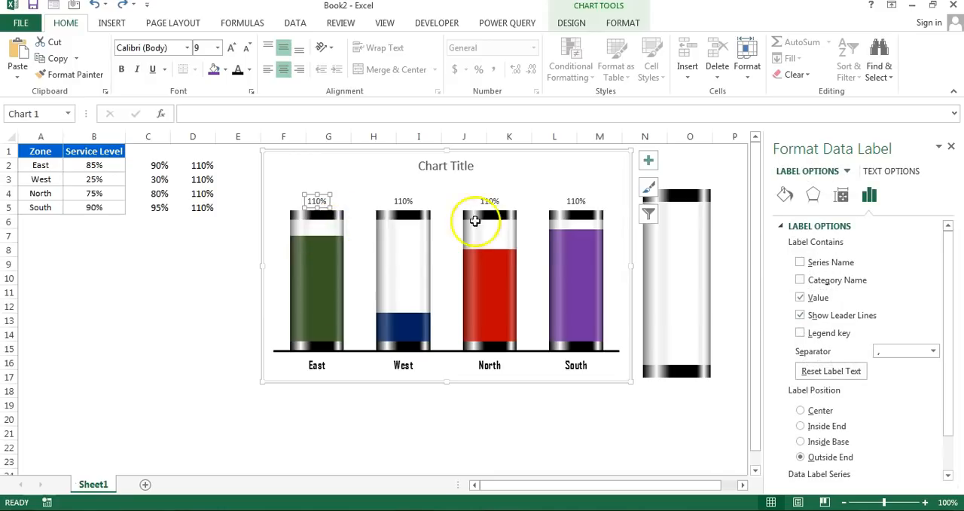
{"action": "left_click", "coordinate": [478, 413]}
- Set the glass tube data labels to show values from cells B2:B5, without the series value or leader lines
{"action": "left_click", "coordinate": [405, 203]}
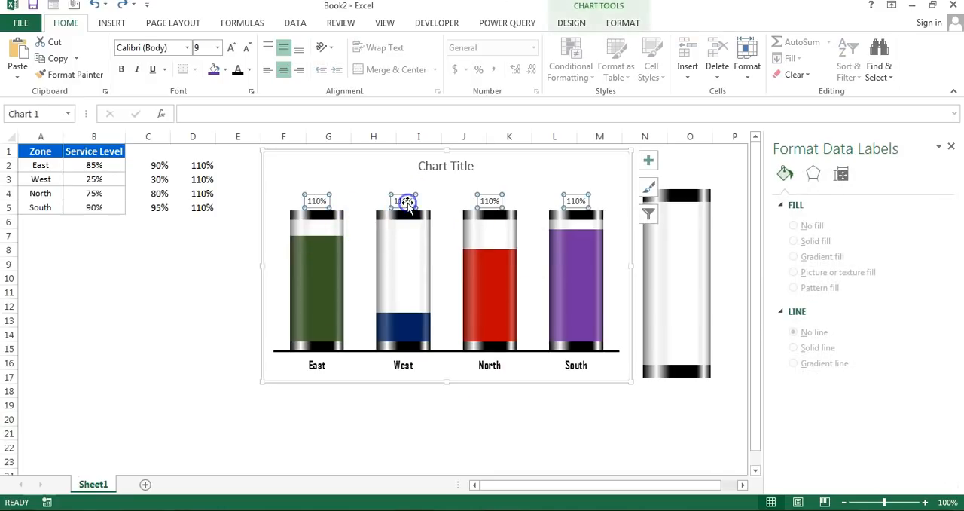
{"action": "right_click", "coordinate": [446, 359]}
{"action": "left_click", "coordinate": [455, 353]}
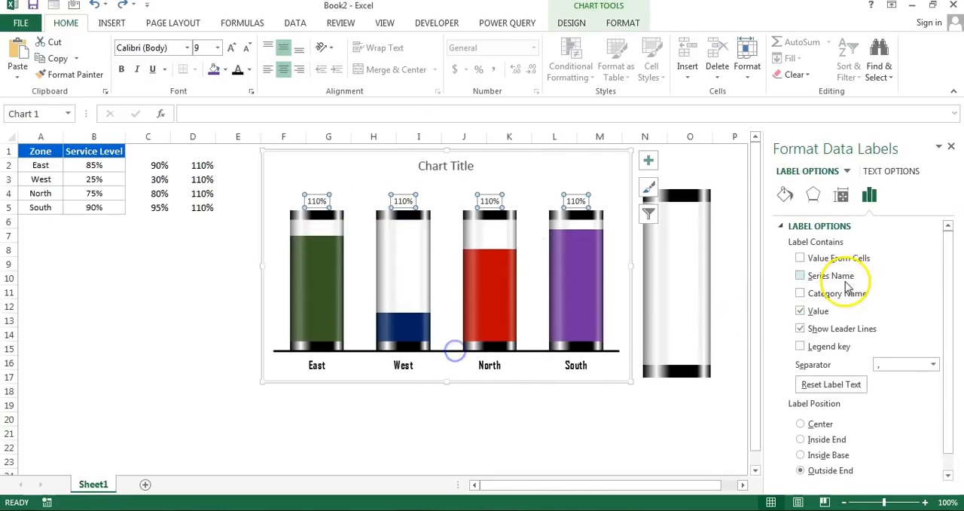
{"action": "left_click", "coordinate": [800, 258]}
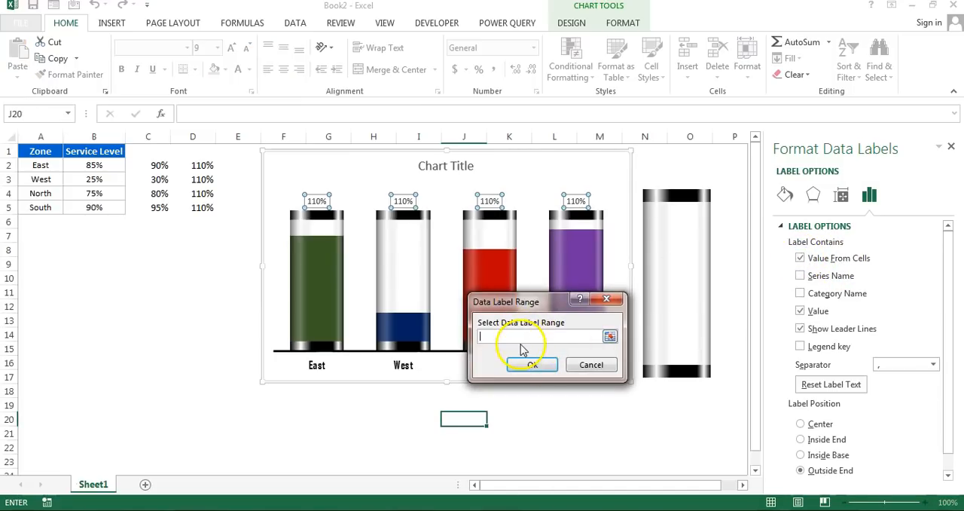
{"action": "left_click_drag", "start_coordinate": [90, 165], "coordinate": [89, 205]}
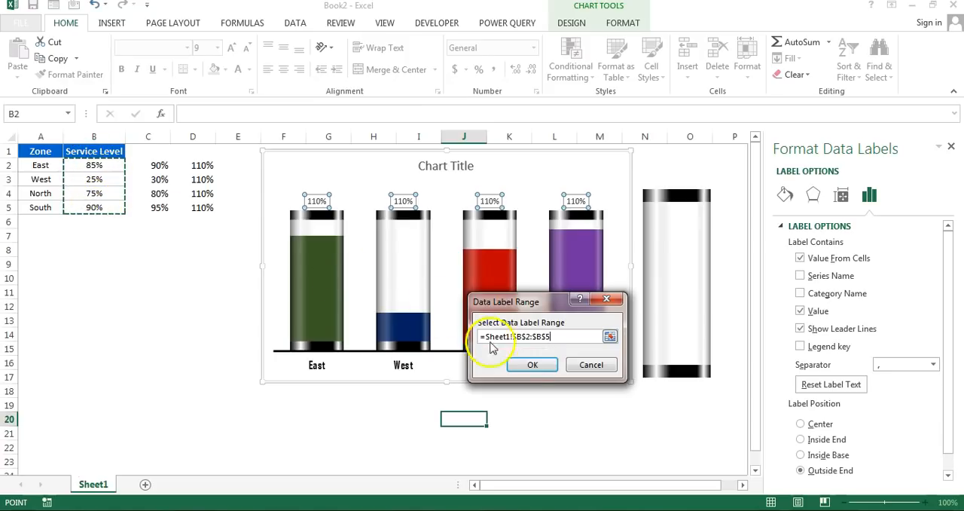
{"action": "left_click", "coordinate": [532, 365]}
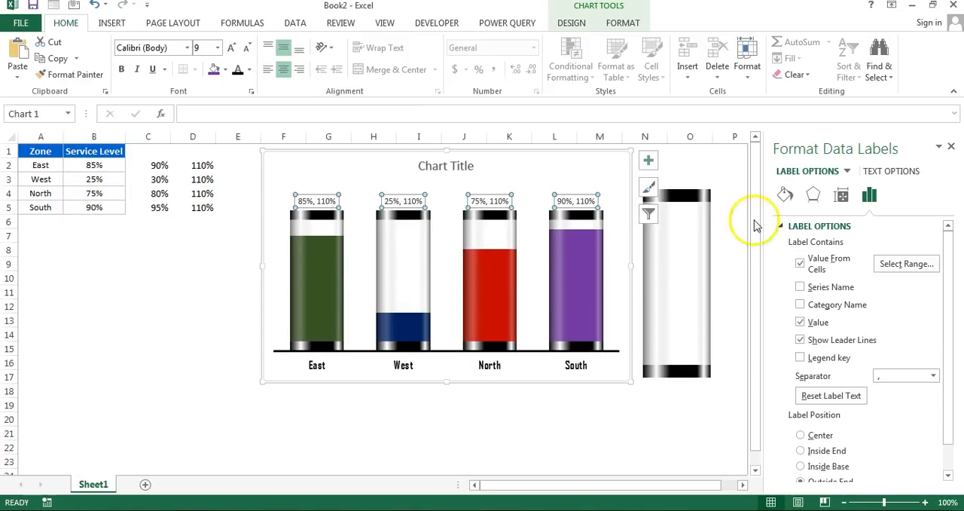
{"action": "left_click", "coordinate": [800, 322]}
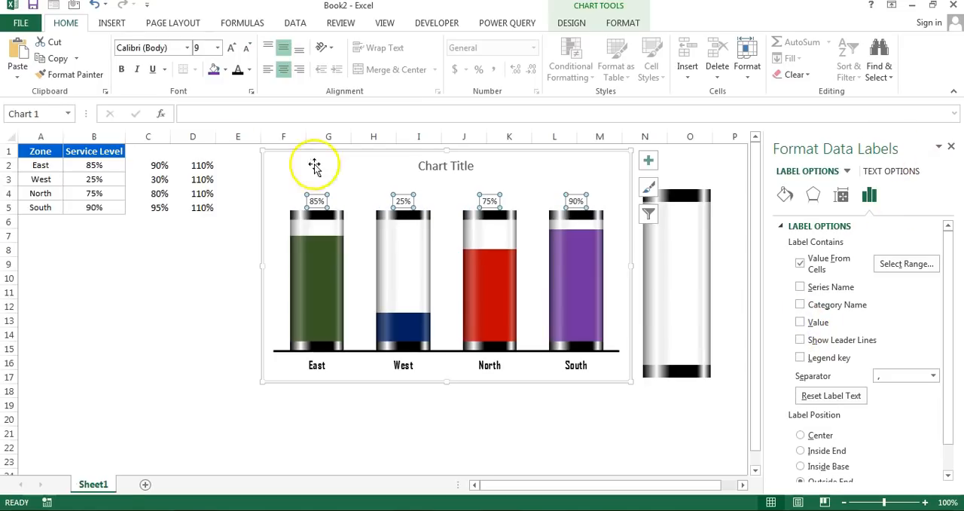
- Format the percentage data labels in bold Agency FB at size 15
{"action": "left_click", "coordinate": [171, 48]}
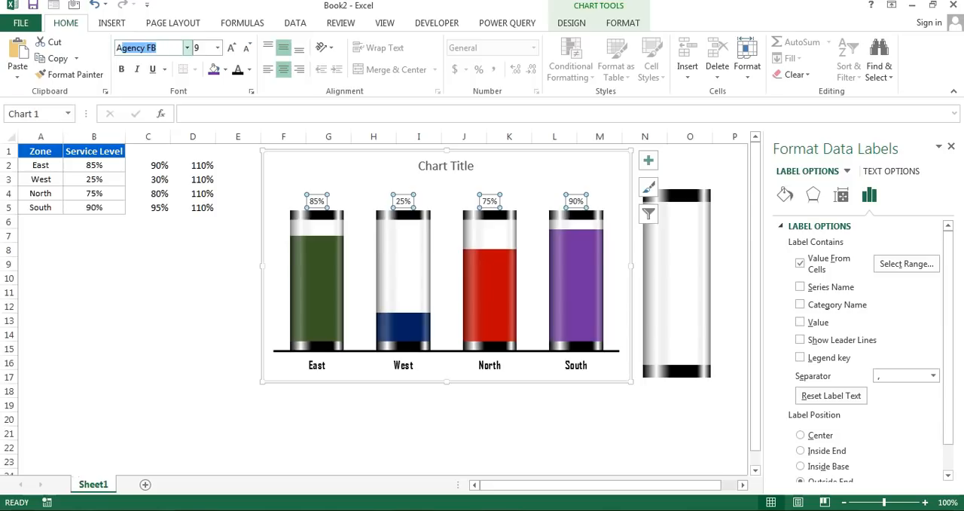
{"action": "key", "text": "Return"}
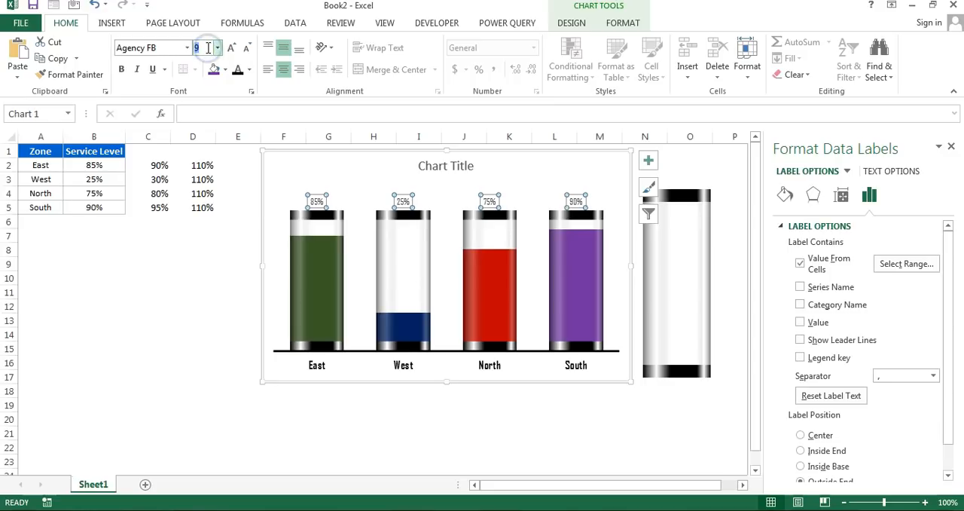
{"action": "key", "text": "Return"}
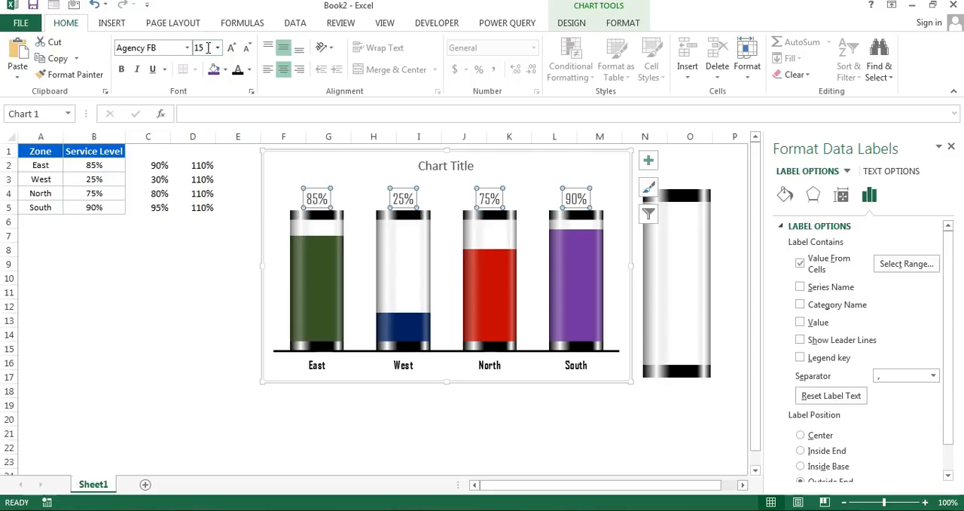
{"action": "left_click", "coordinate": [122, 68]}
{"action": "left_click", "coordinate": [239, 278]}
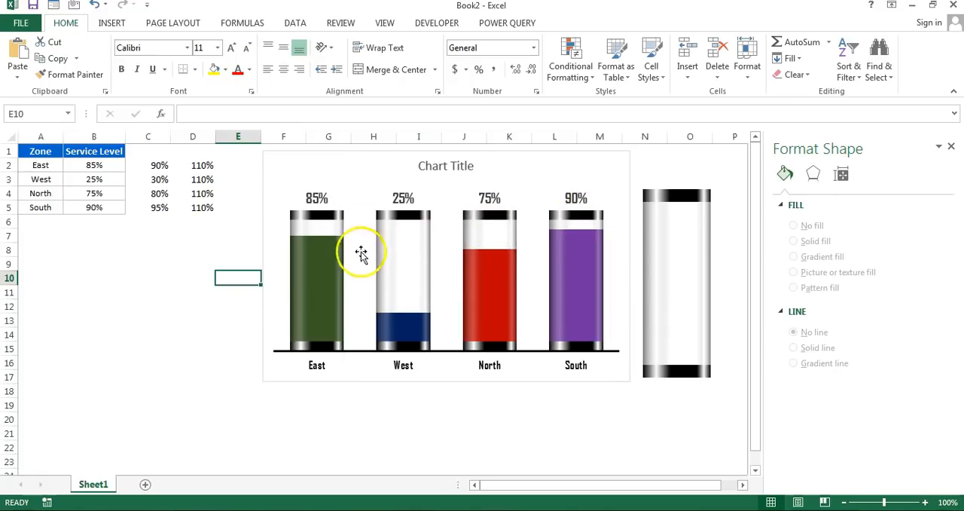
- Color the East percentage label dark green and the West percentage label dark blue to match their columns
{"action": "left_click", "coordinate": [317, 200]}
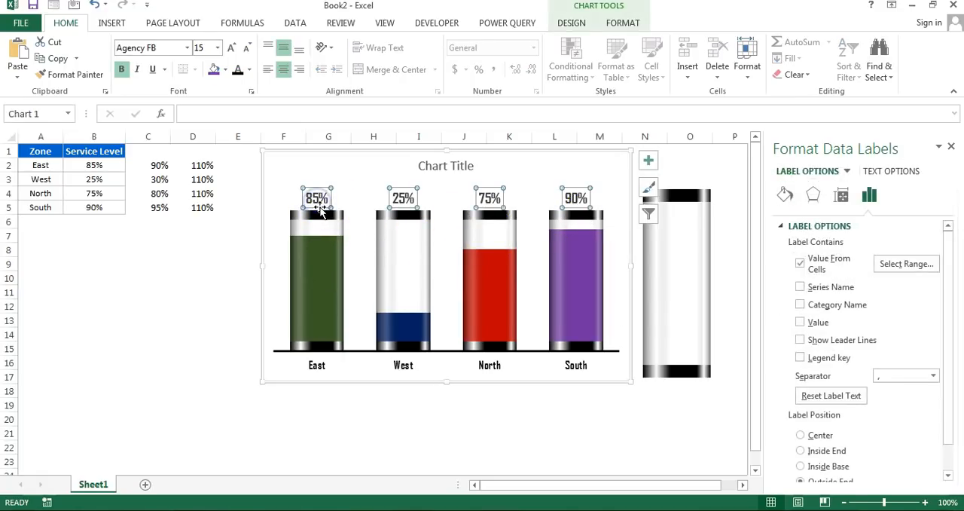
{"action": "left_click", "coordinate": [318, 202]}
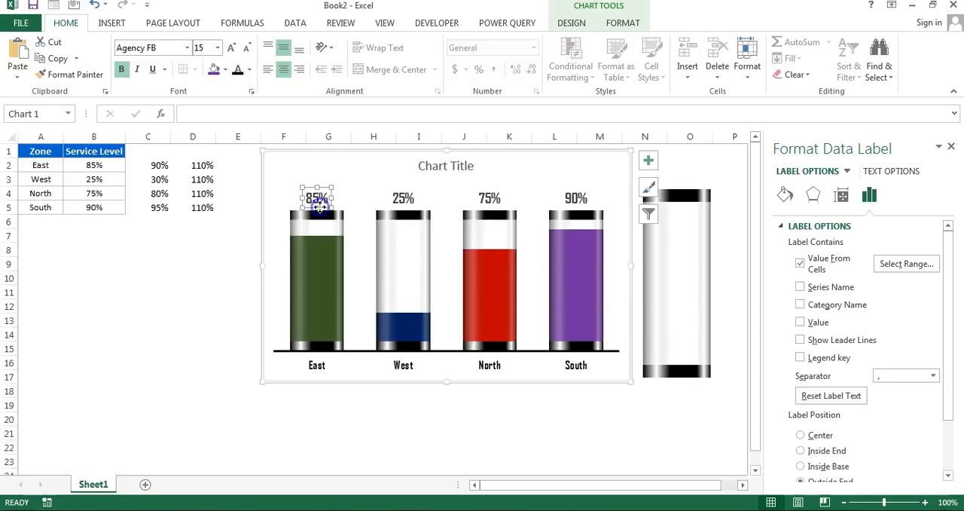
{"action": "left_click", "coordinate": [619, 23]}
{"action": "left_click", "coordinate": [578, 46]}
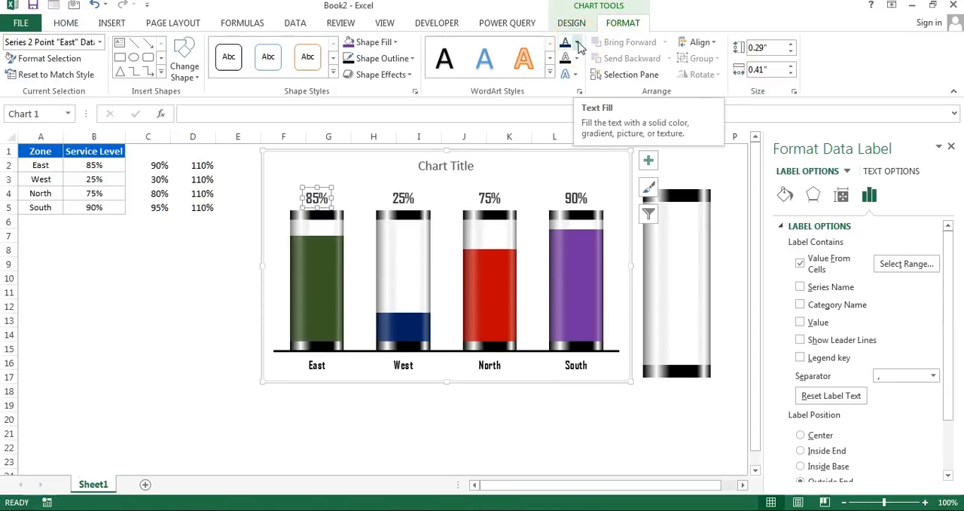
{"action": "left_click", "coordinate": [578, 45]}
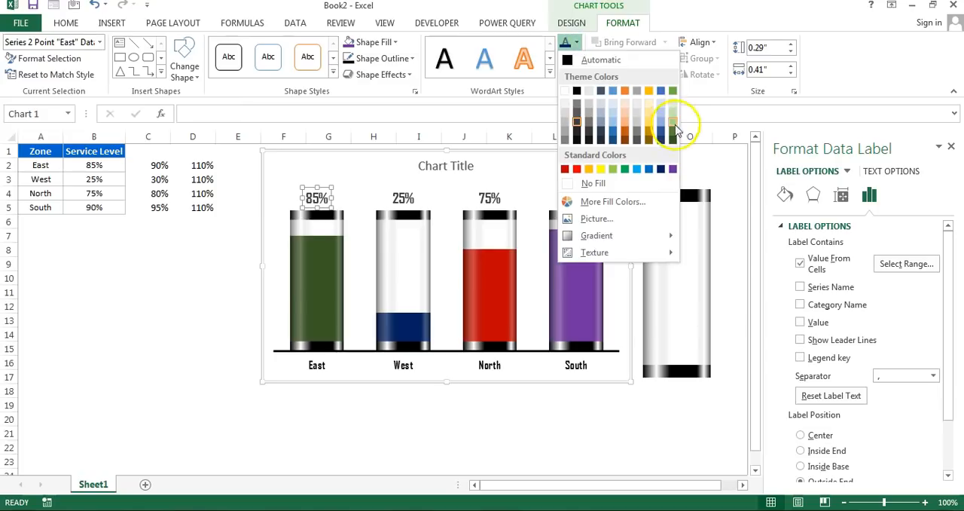
{"action": "left_click", "coordinate": [675, 140]}
{"action": "left_click", "coordinate": [401, 200]}
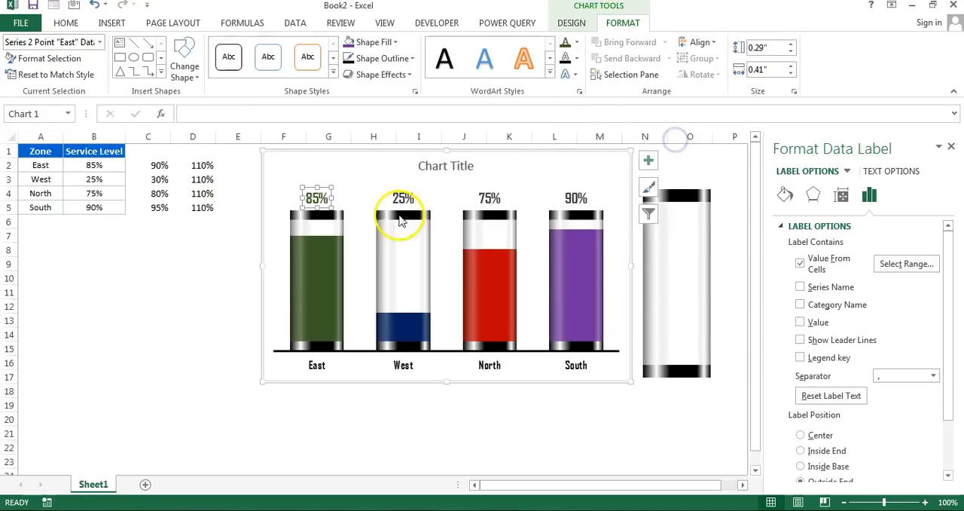
{"action": "left_click", "coordinate": [573, 45]}
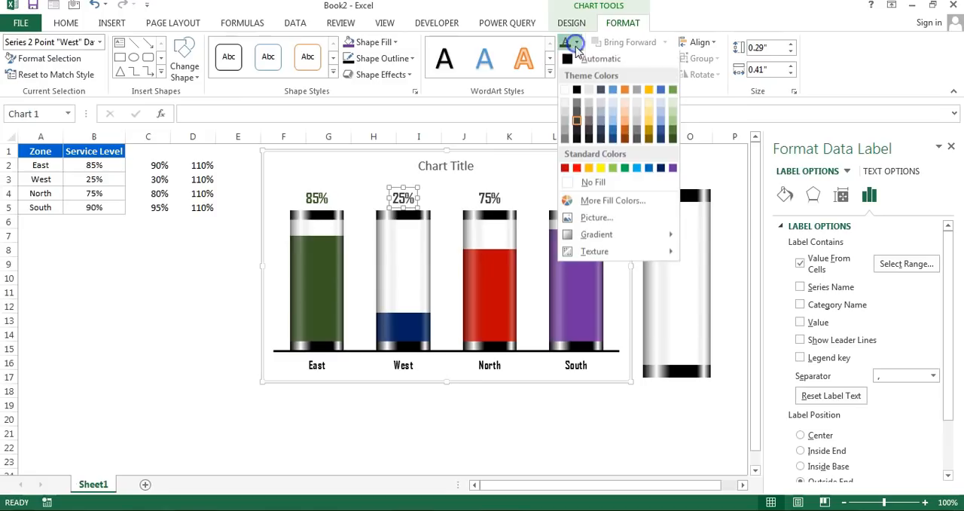
{"action": "left_click", "coordinate": [661, 170]}
- Color the North percentage label dark red and the South percentage label purple, matching their columns
{"action": "left_click", "coordinate": [494, 199]}
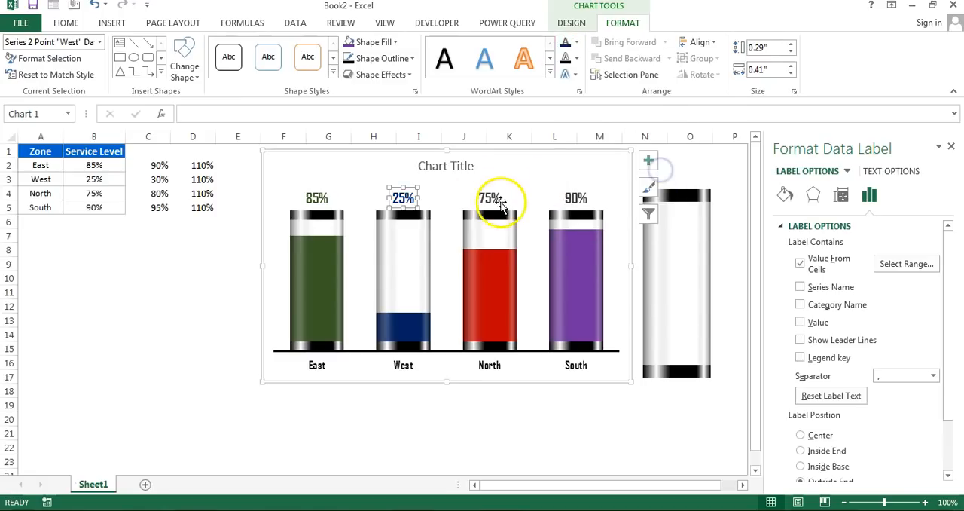
{"action": "left_click", "coordinate": [577, 43]}
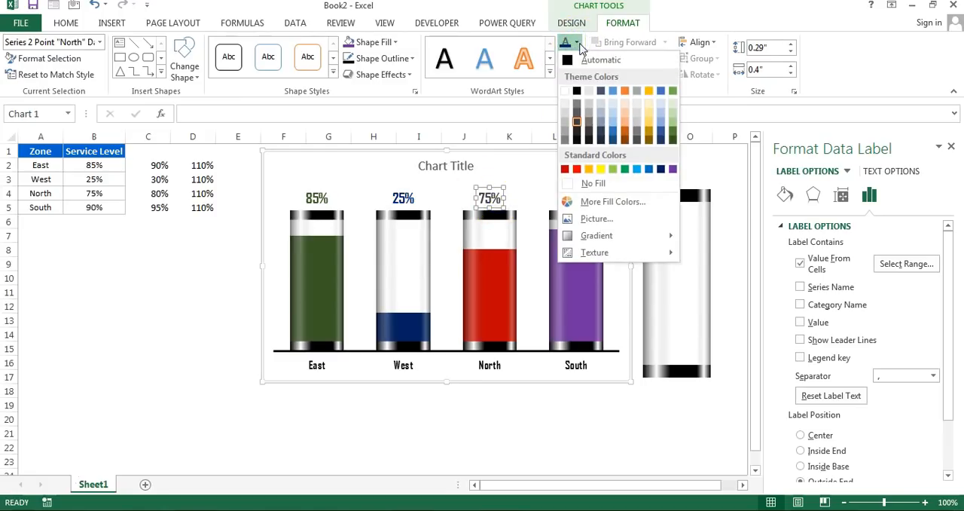
{"action": "left_click", "coordinate": [565, 169]}
{"action": "left_click", "coordinate": [577, 199]}
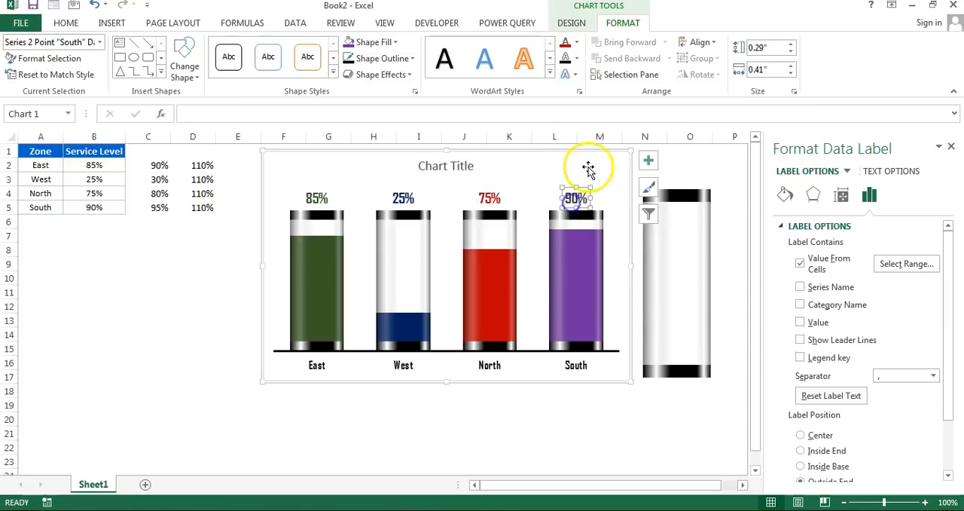
{"action": "left_click", "coordinate": [577, 43]}
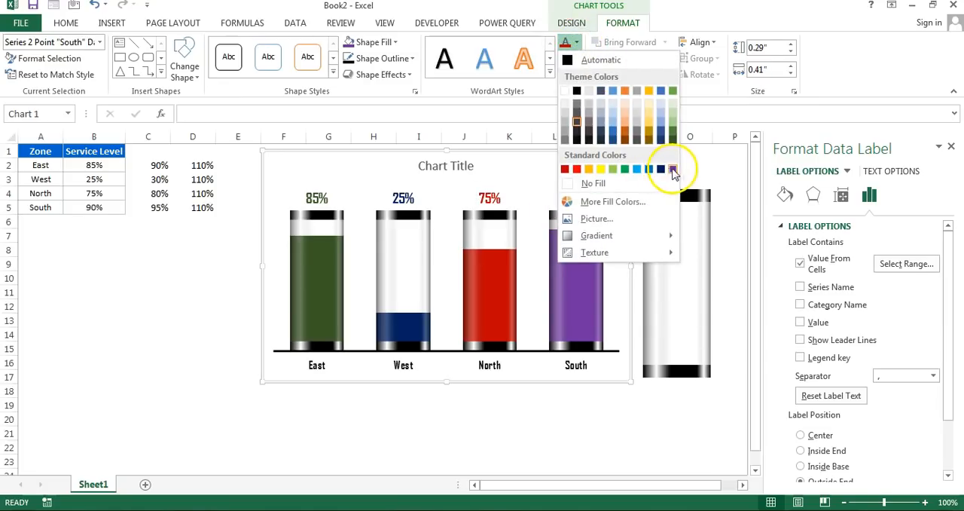
{"action": "left_click", "coordinate": [673, 170]}
{"action": "left_click", "coordinate": [509, 405]}
{"action": "left_click", "coordinate": [443, 167]}
{"action": "left_click", "coordinate": [445, 165]}
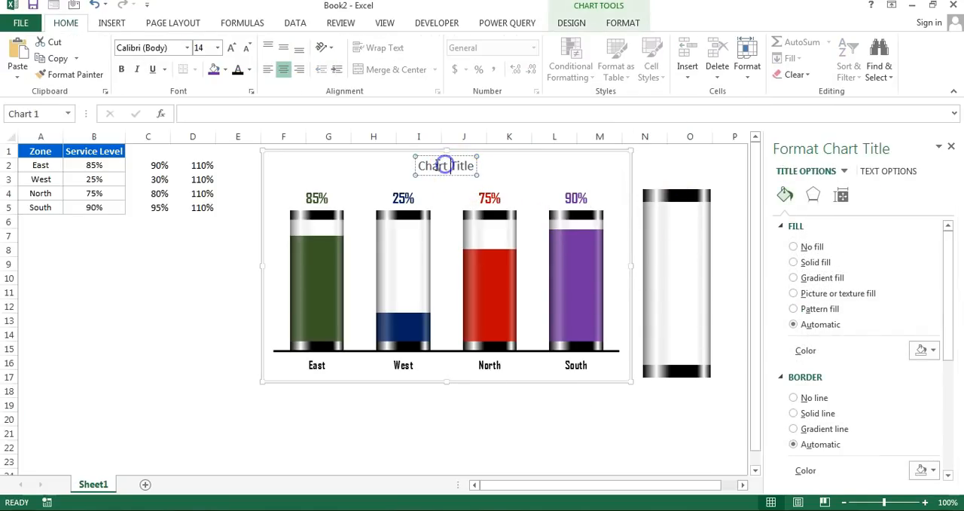
{"action": "left_click", "coordinate": [547, 404]}
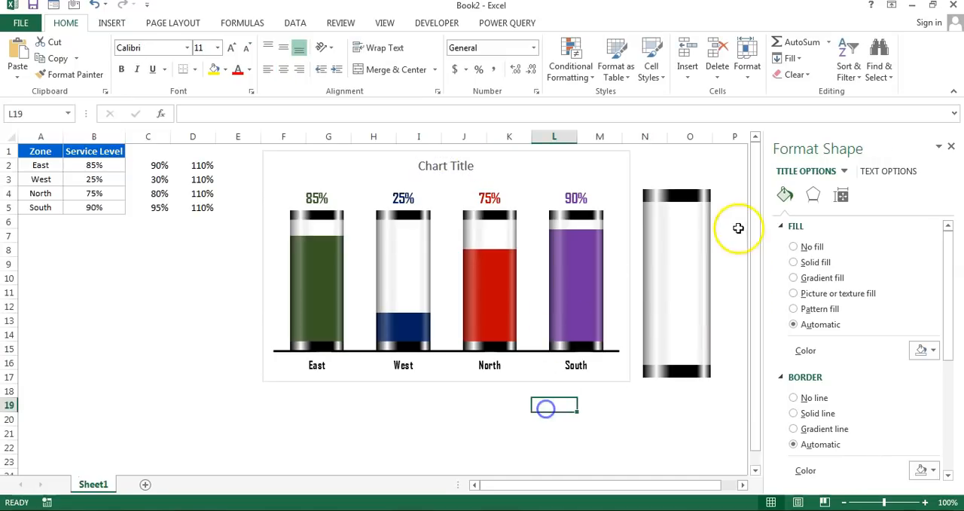
- Close the shape formatting pane and move the loose glass tube shape away from the chart to columns R and S
{"action": "left_click", "coordinate": [953, 147]}
{"action": "left_click", "coordinate": [682, 243]}
{"action": "mouse_move", "coordinate": [683, 244]}
{"action": "left_mouse_down"}
{"action": "mouse_move", "coordinate": [800, 235]}
{"action": "mouse_move", "coordinate": [905, 214]}
{"action": "left_mouse_up"}
{"action": "left_click", "coordinate": [329, 433]}
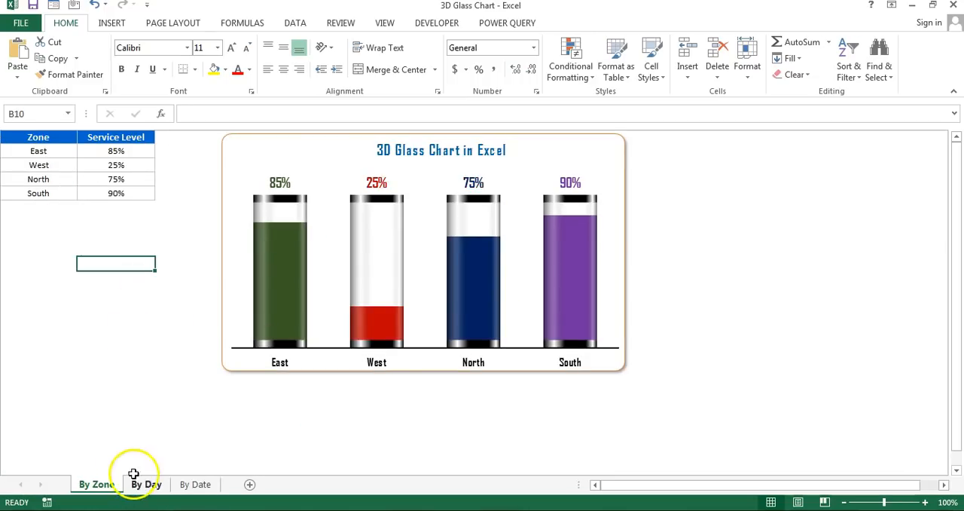
- Review the By Day and By Date example charts in the 3D Glass Chart workbook, then return to Book2
{"action": "left_click", "coordinate": [146, 483]}
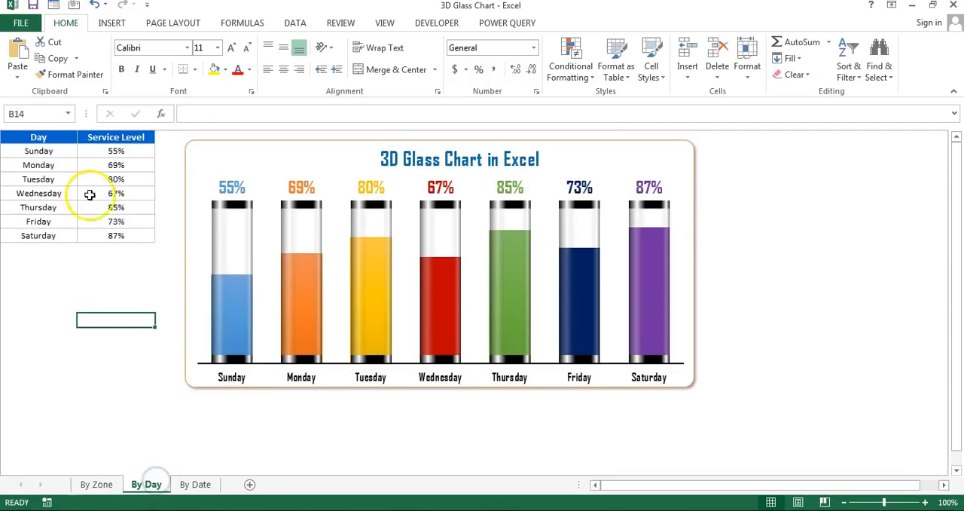
{"action": "left_click", "coordinate": [195, 484]}
{"action": "left_click_drag", "start_coordinate": [56, 151], "coordinate": [57, 392]}
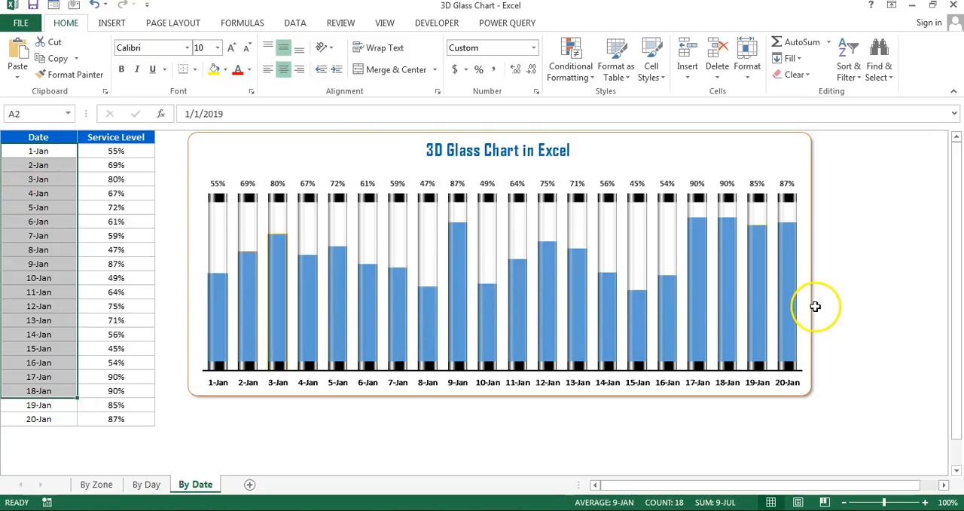
{"action": "left_click", "coordinate": [158, 276]}
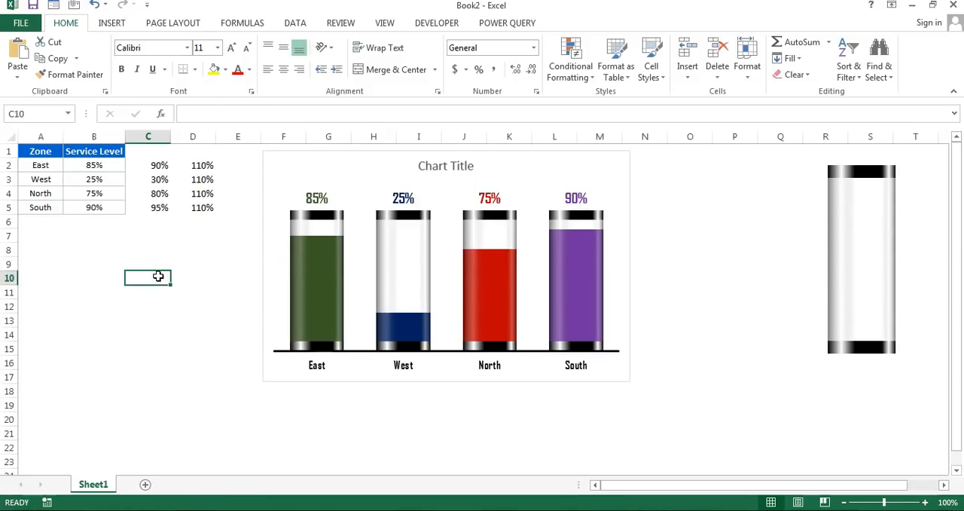